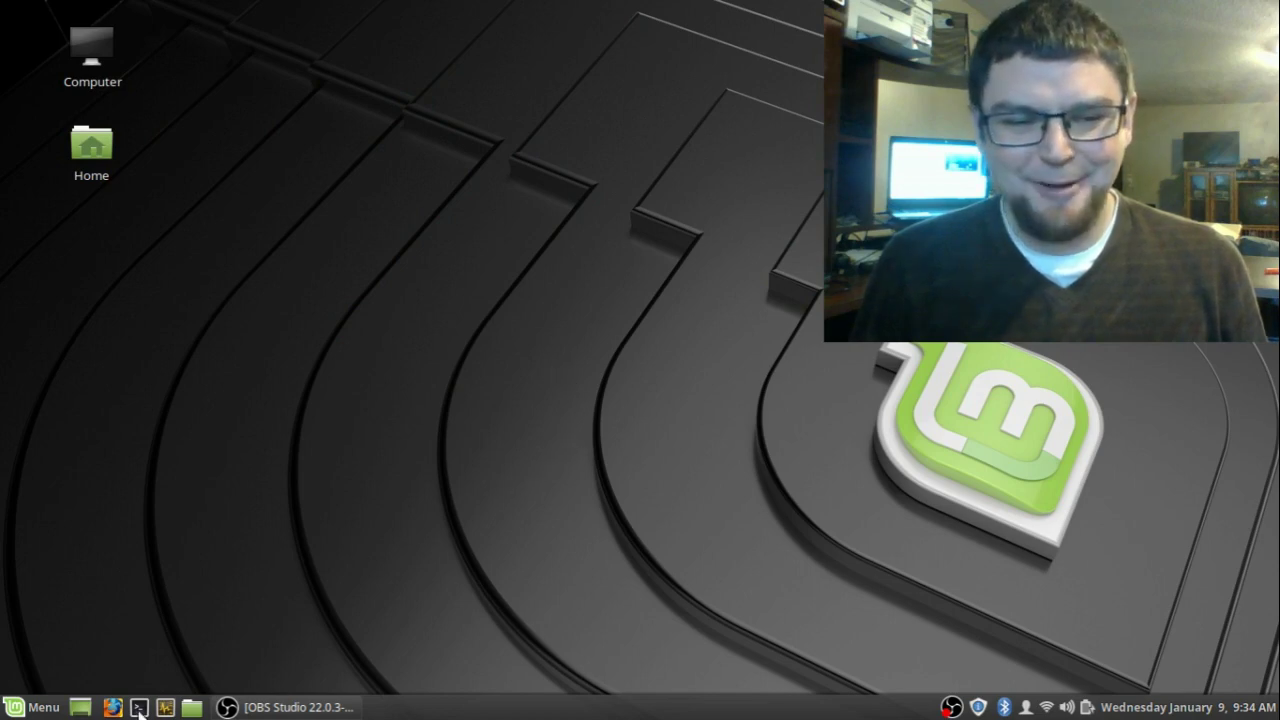
Launch Remote Desktop Viewer from the Mint menu's Internet category.
click(19, 712)
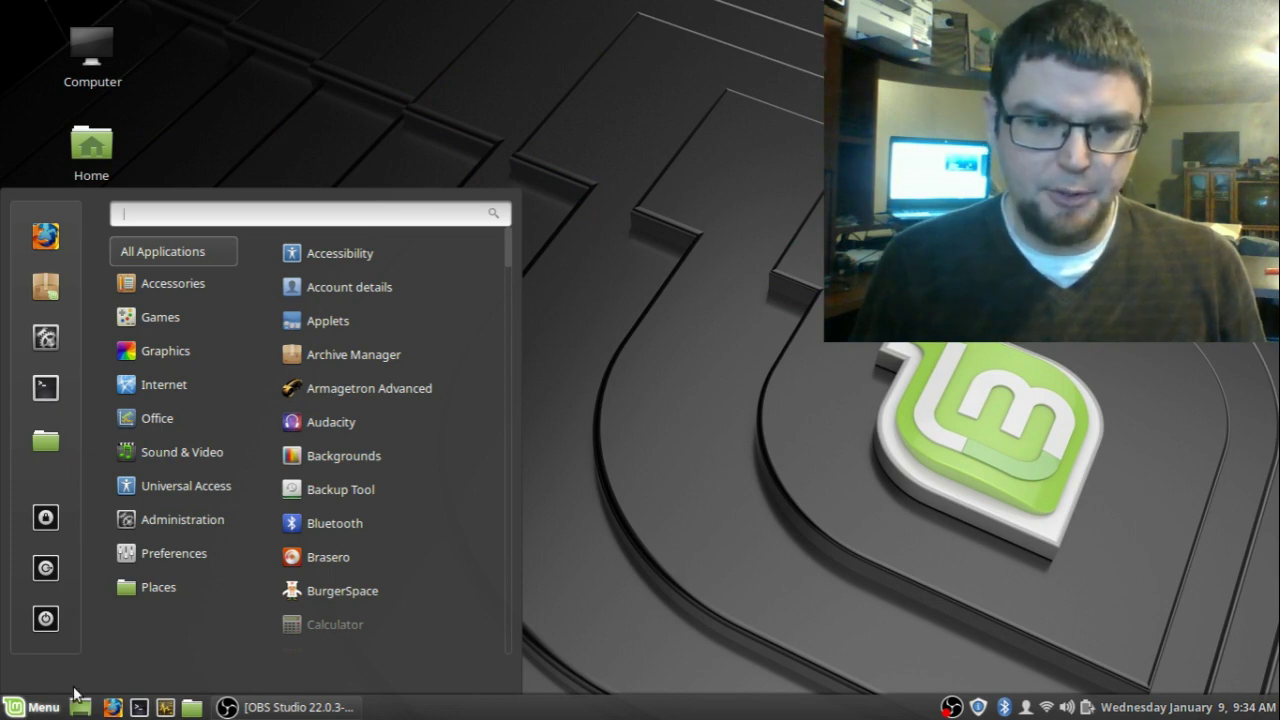
mouse_move(184, 481)
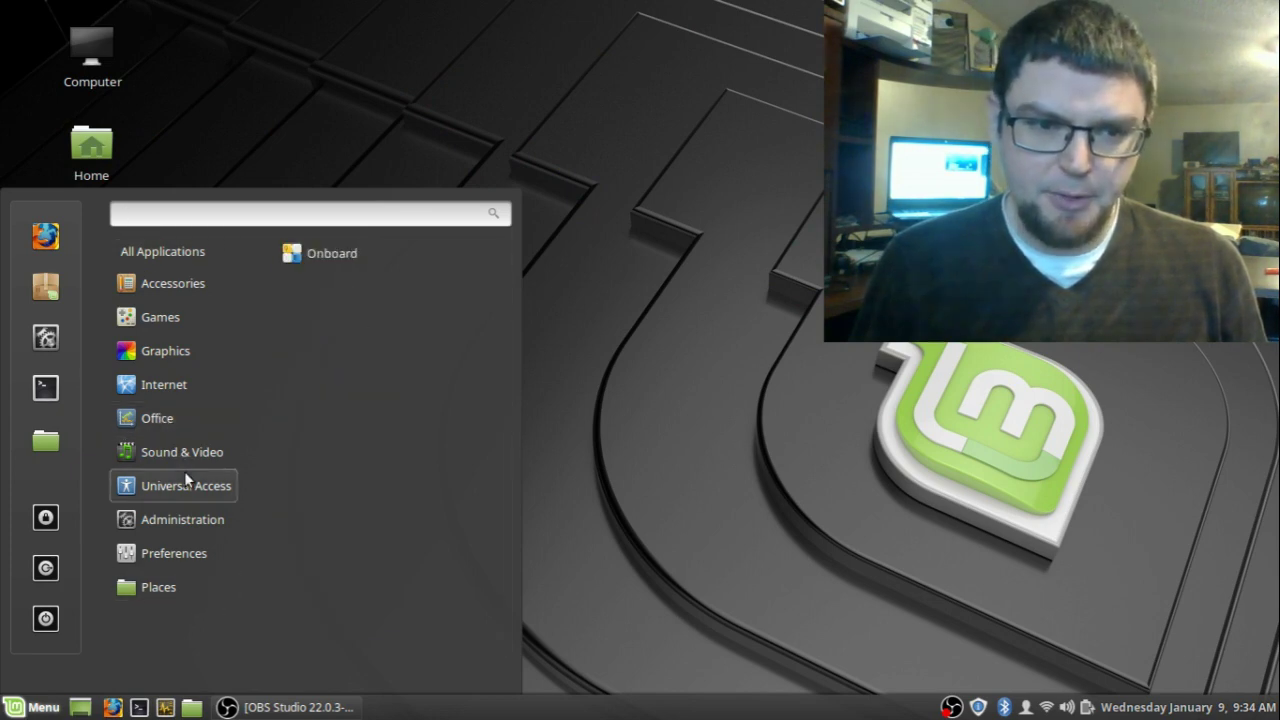
mouse_move(159, 462)
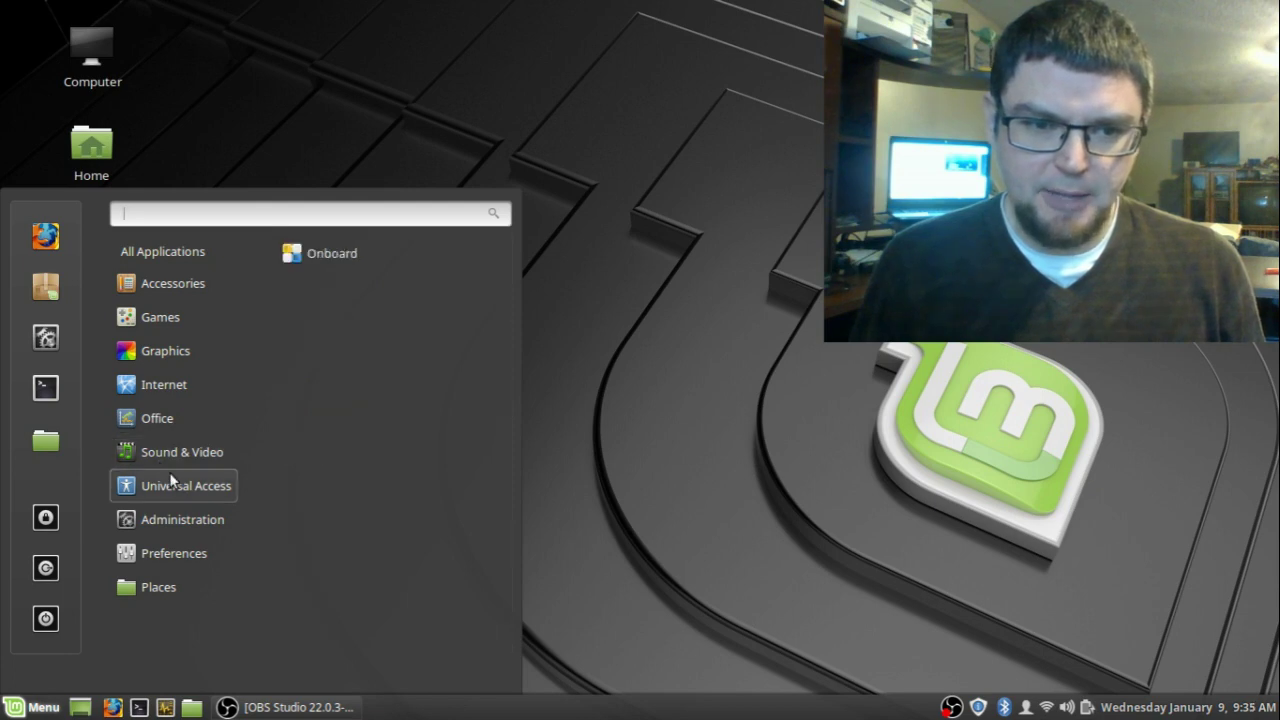
mouse_move(173, 419)
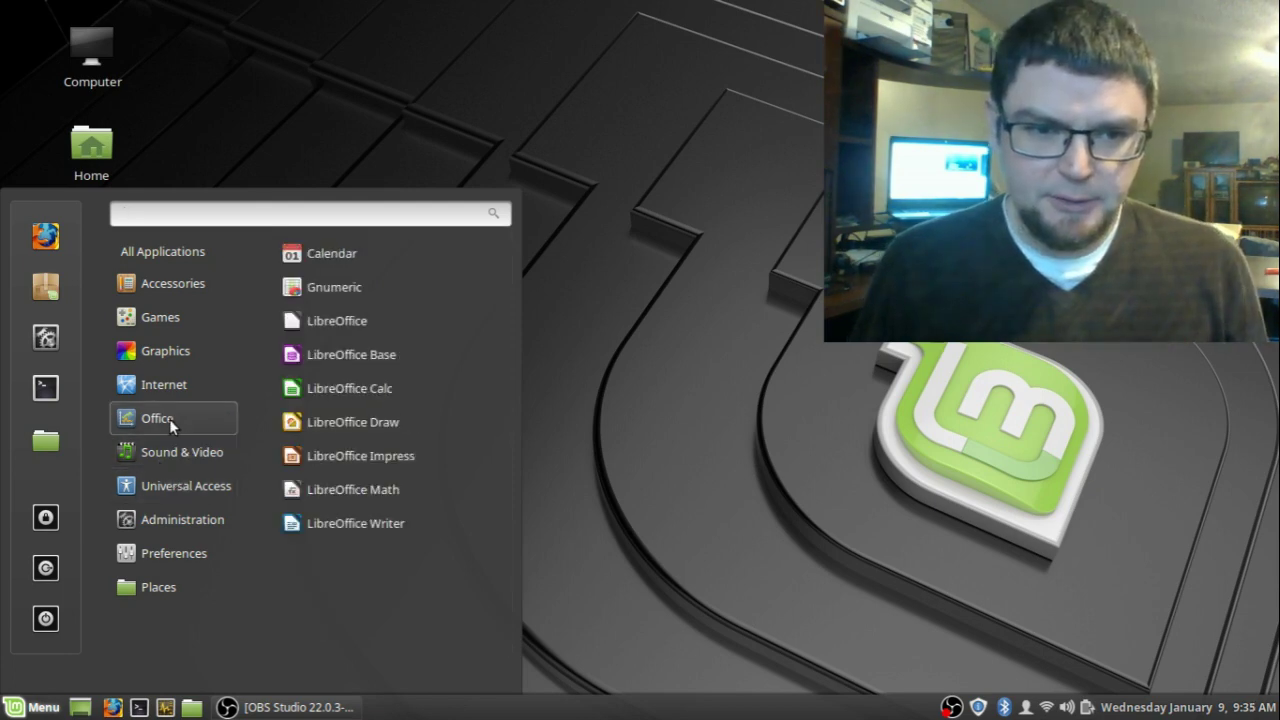
mouse_move(156, 386)
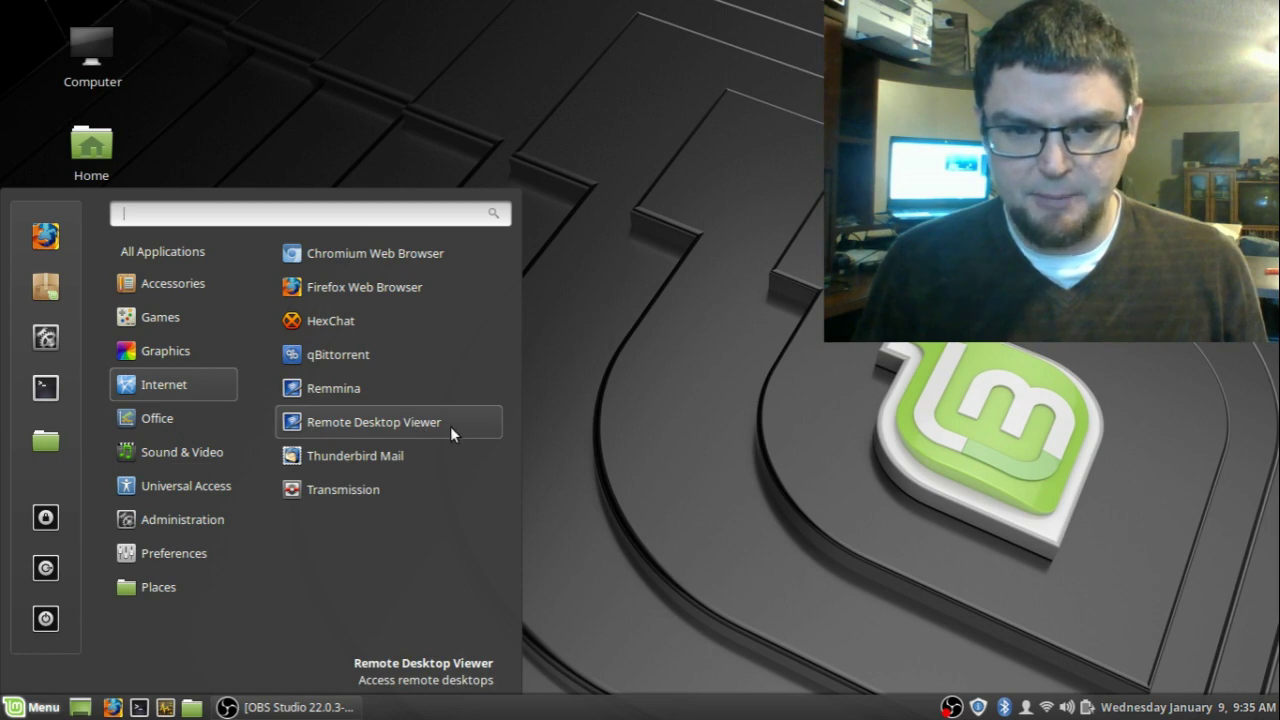
key(Escape)
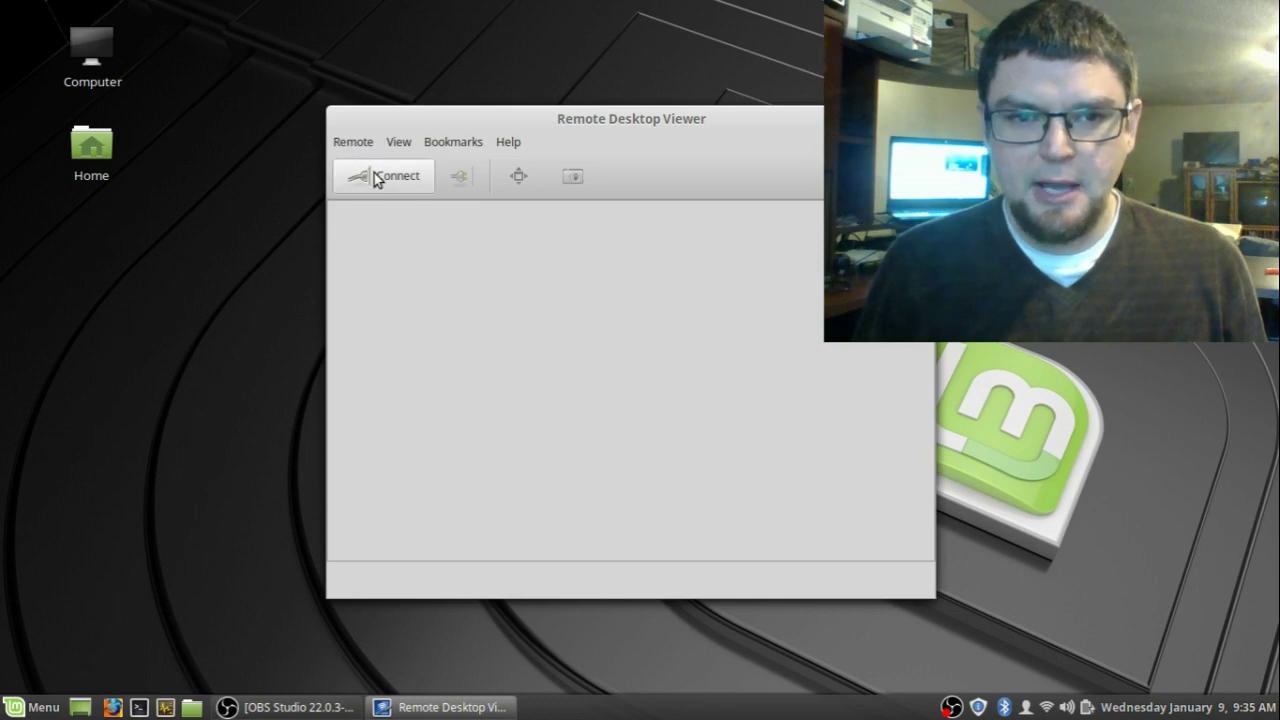
Connect over VNC to the network desktop 192.168.1.104:5900 with scaling enabled.
click(389, 180)
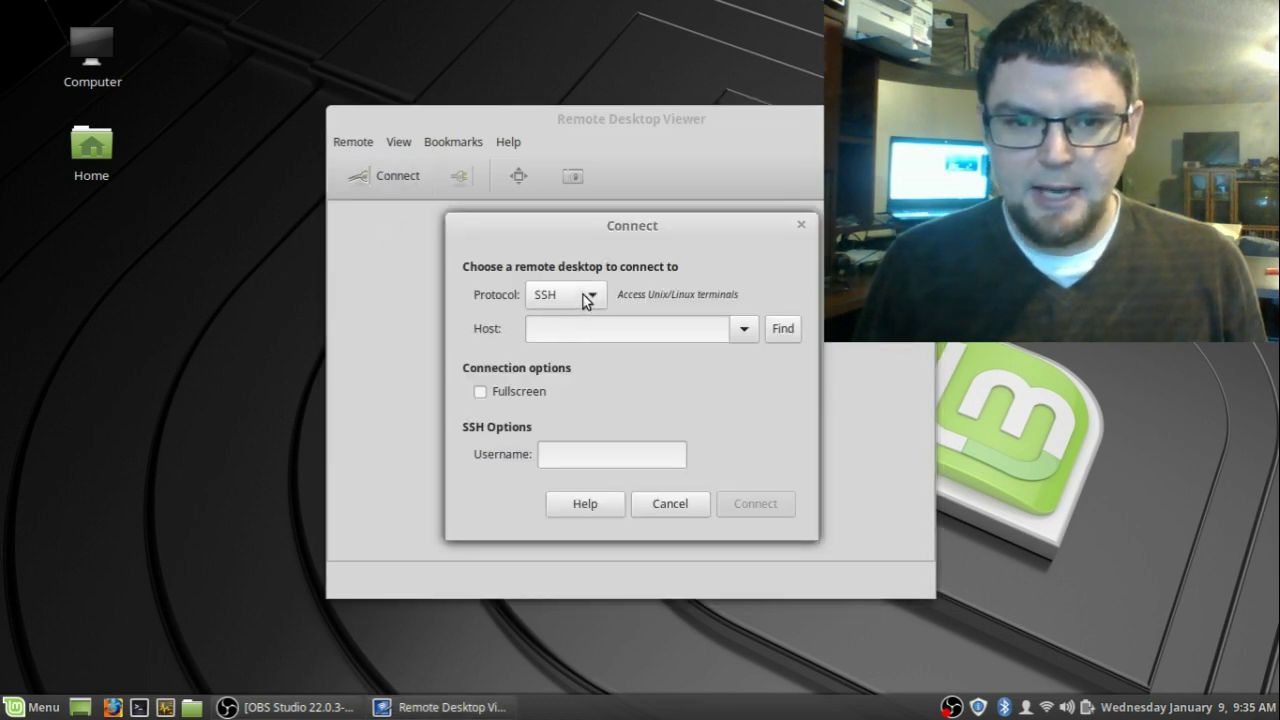
click(593, 289)
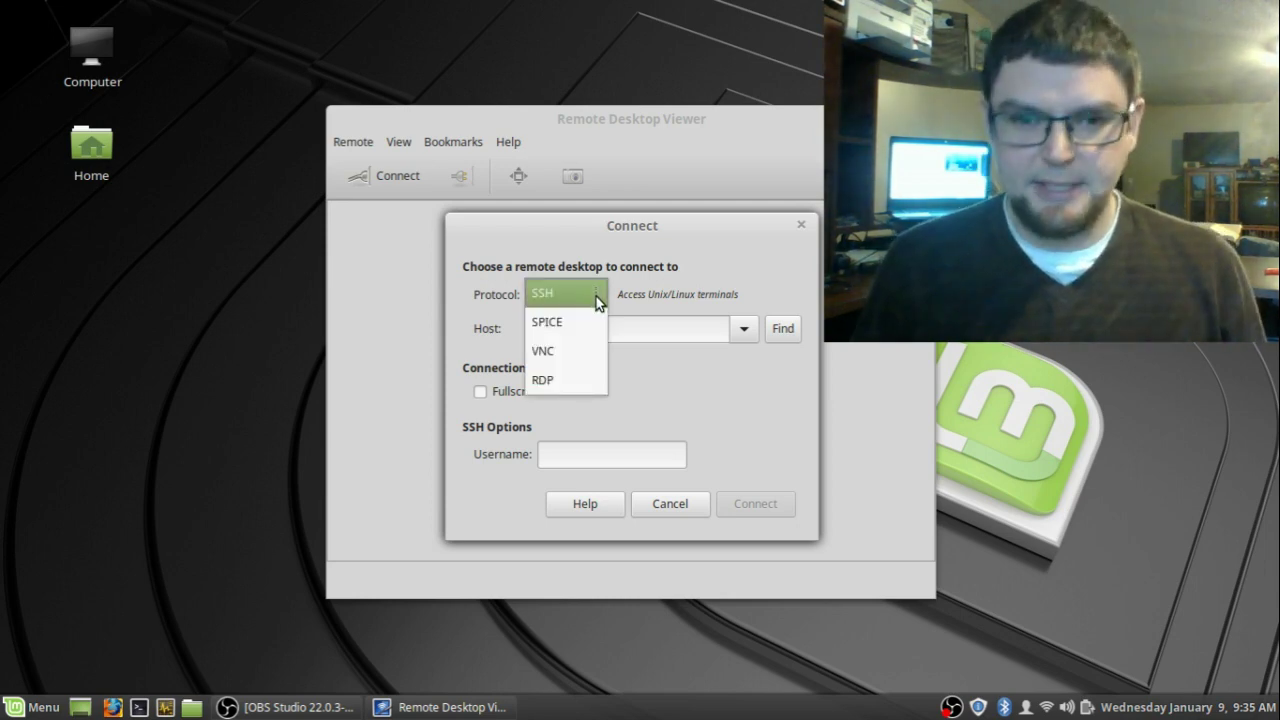
click(575, 358)
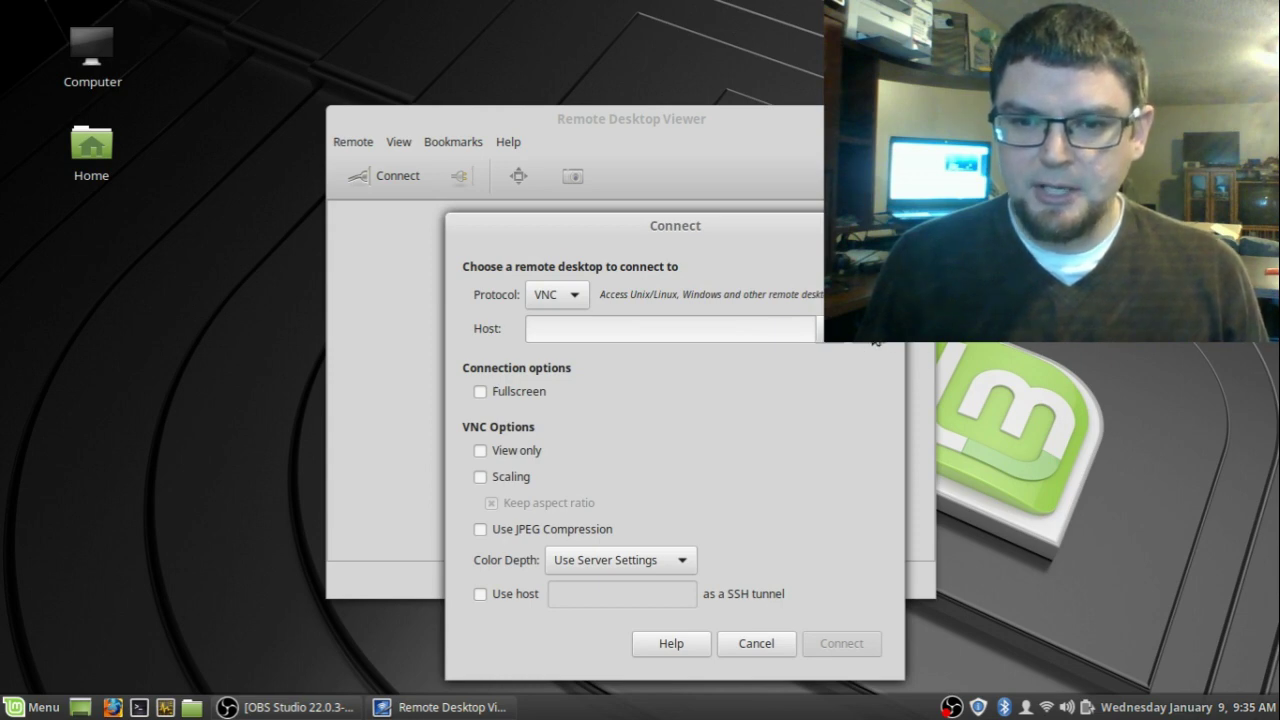
click(874, 336)
click(755, 440)
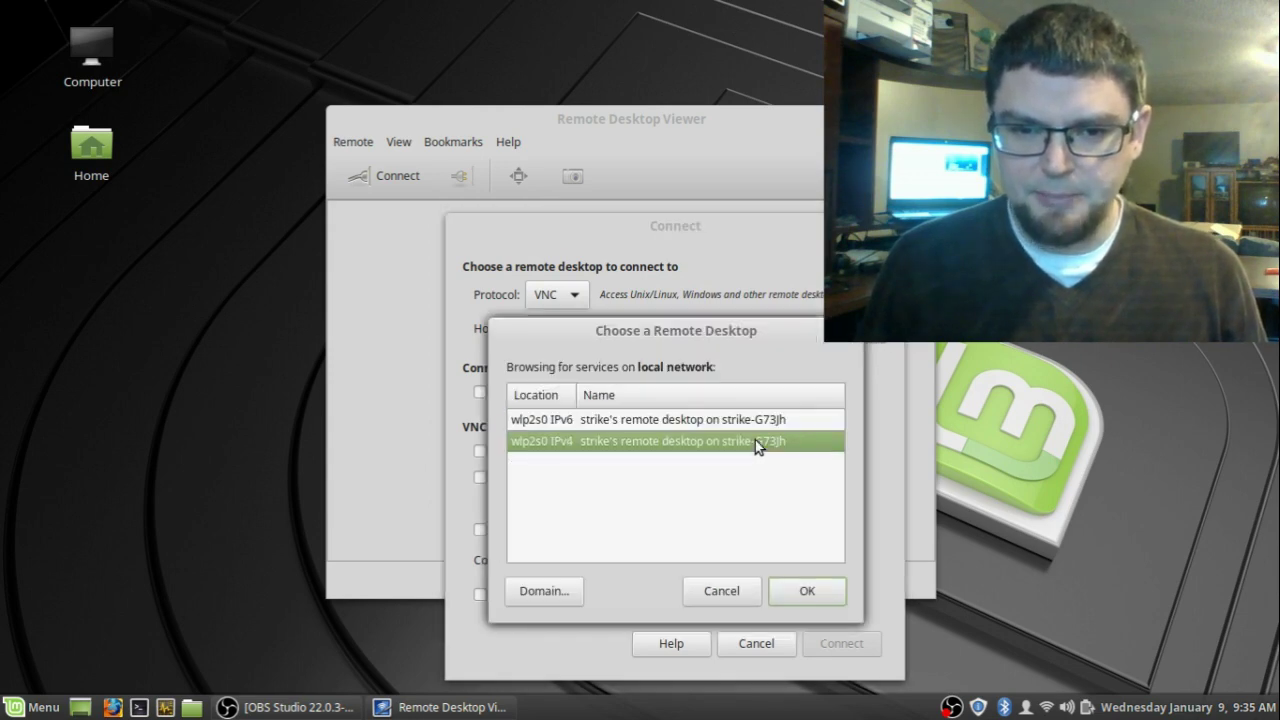
click(807, 591)
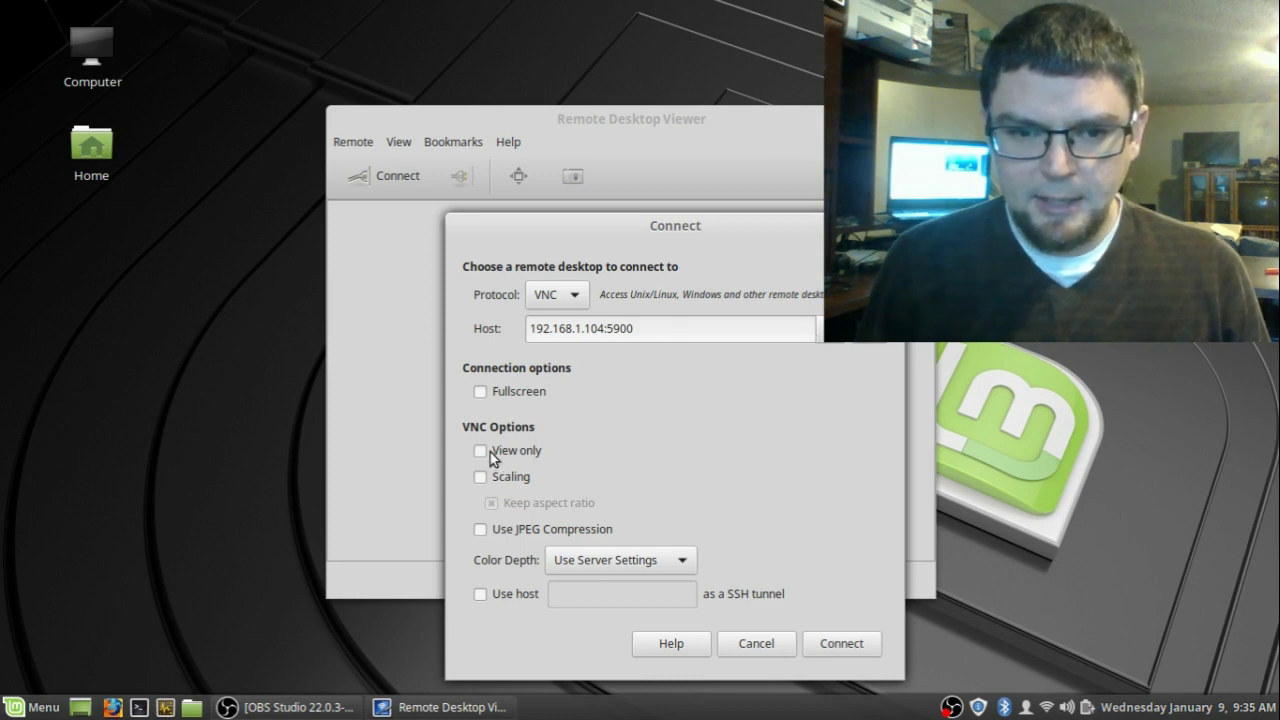
click(482, 479)
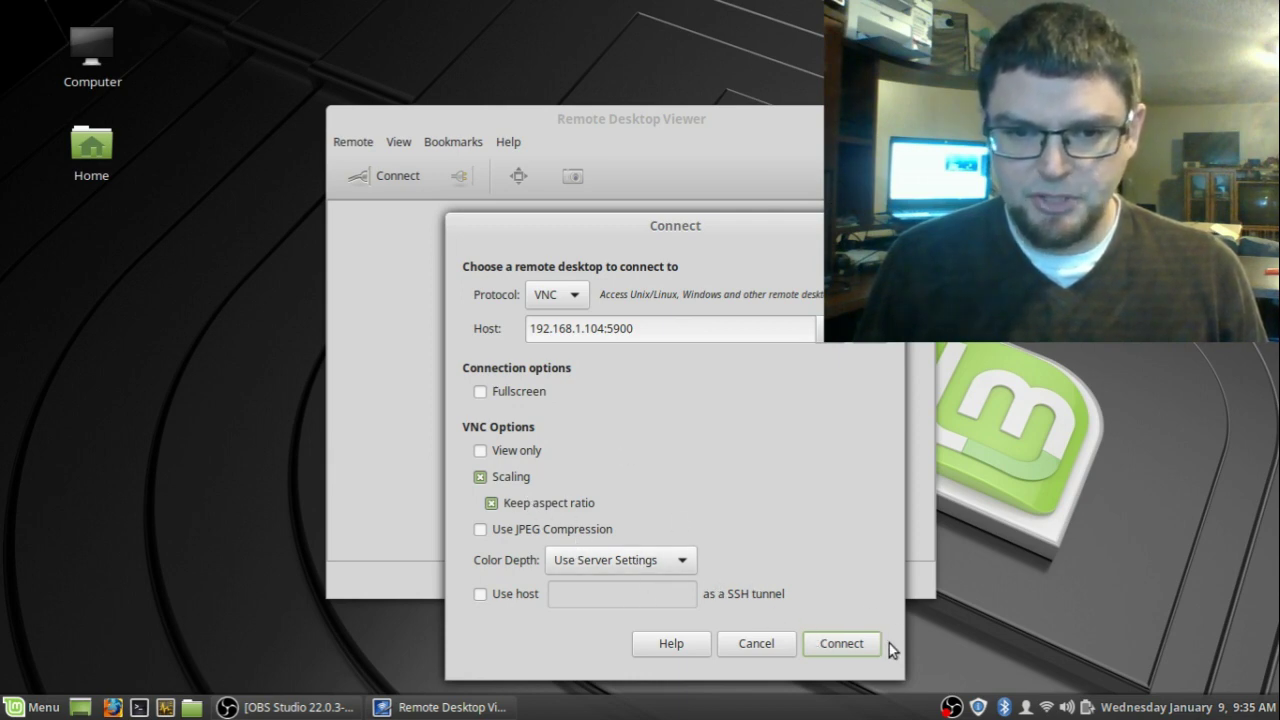
click(844, 642)
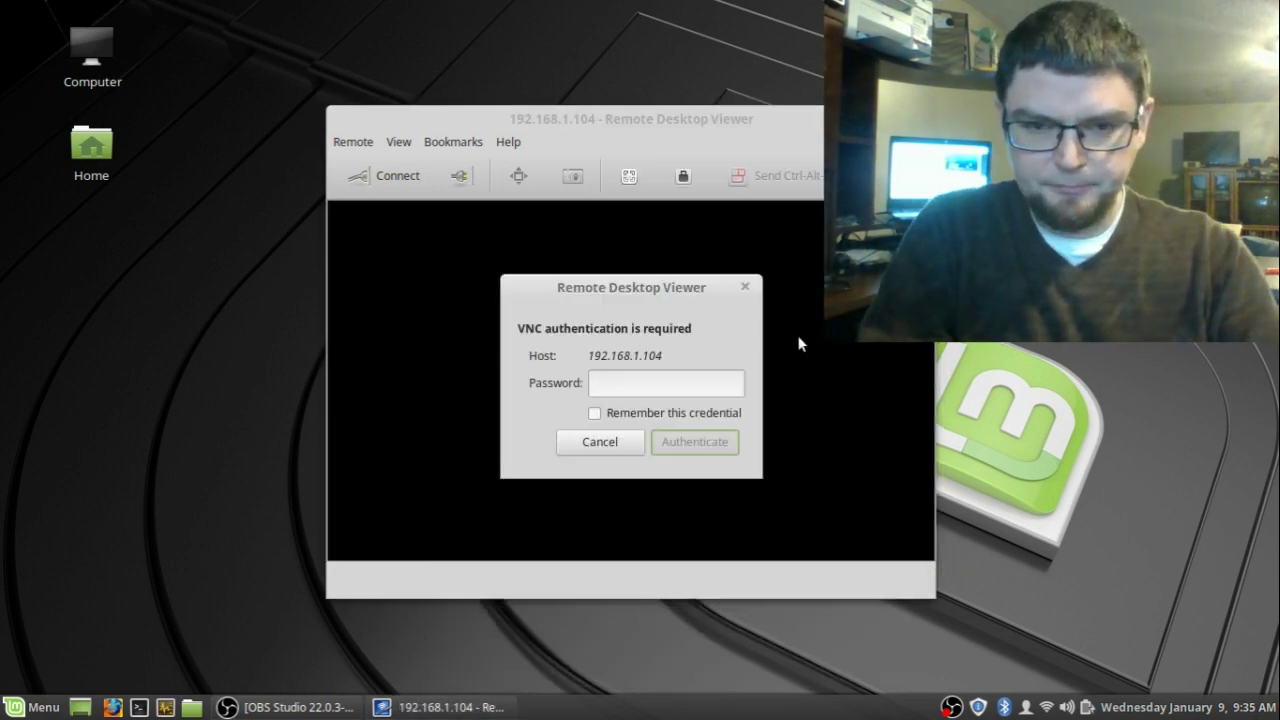
Enter the VNC password to log in, shift the viewer window left, and go full screen.
text(p)
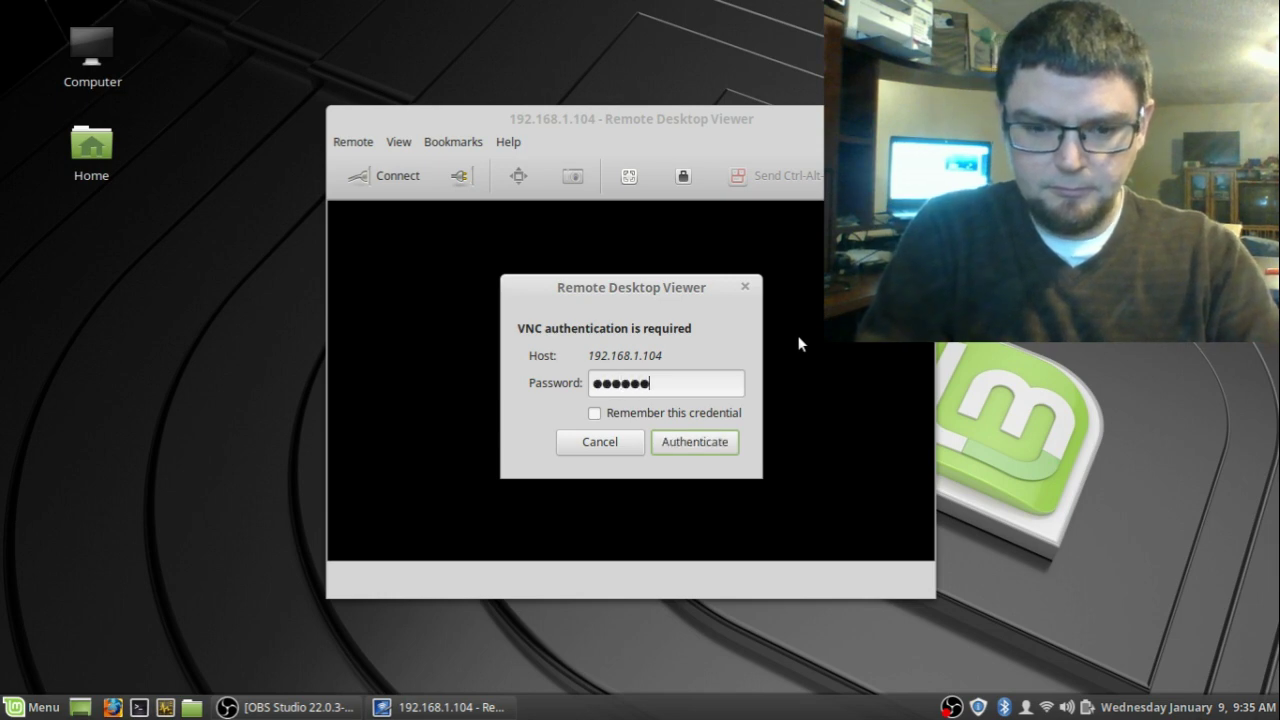
text(*)
key(Return)
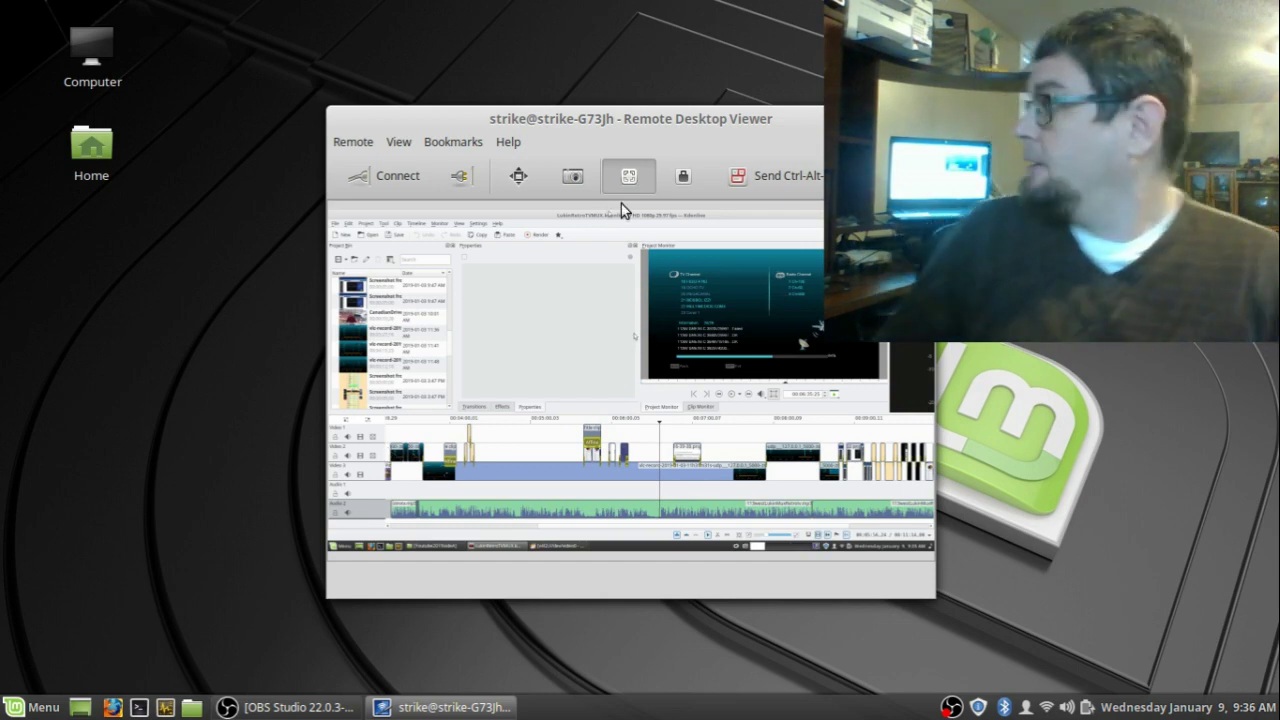
drag(622, 121, 397, 115)
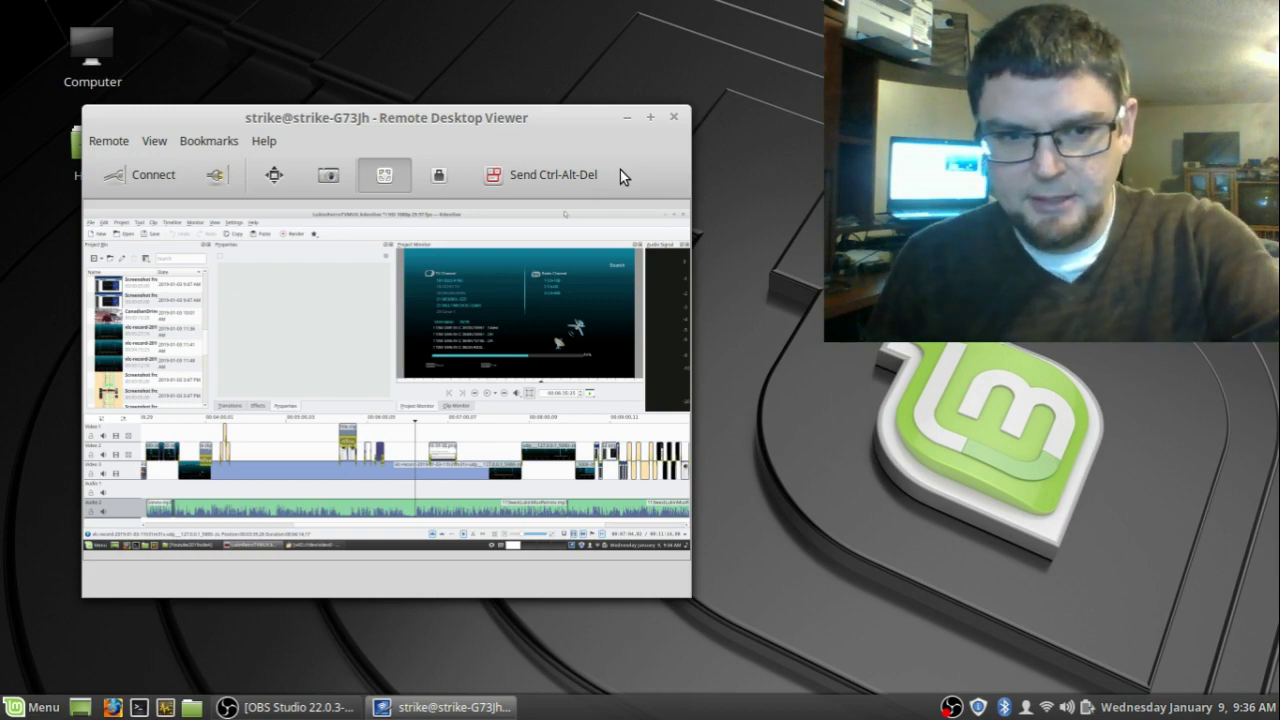
key(F11)
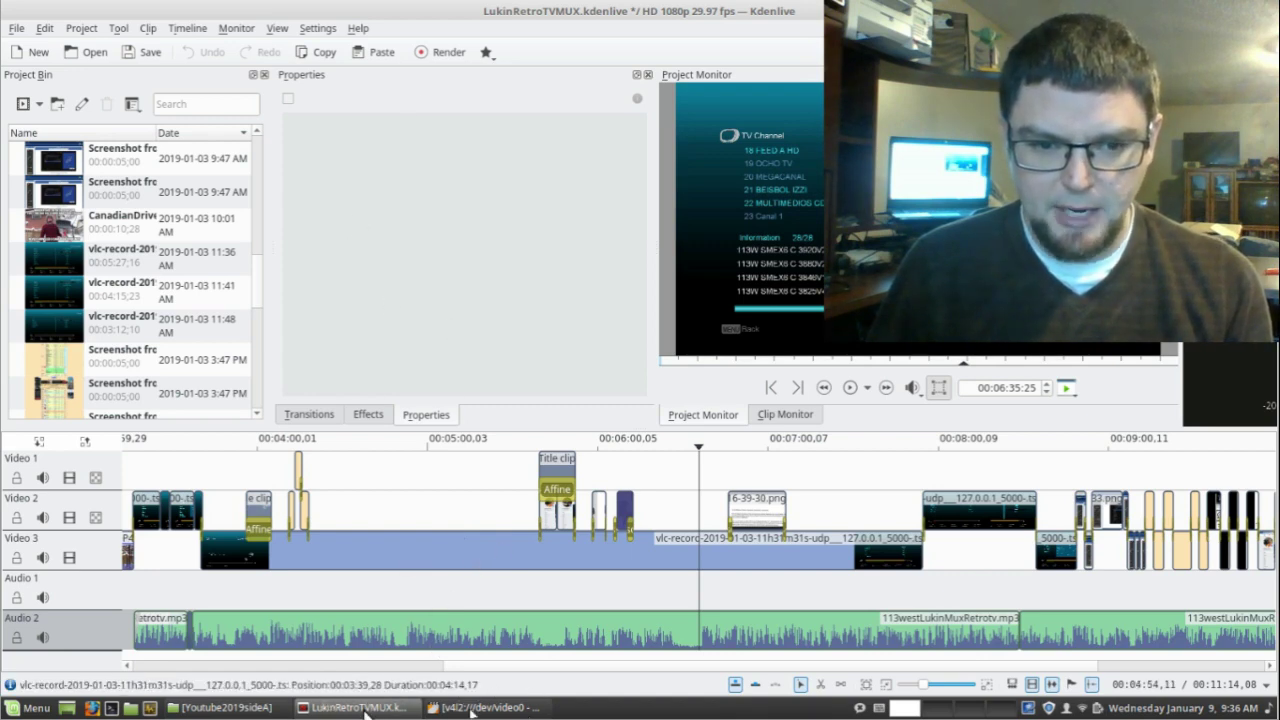
Minimize remote Kdenlive, move the Youtube2019sideA folder left, and restore the VLC webcam window.
click(367, 712)
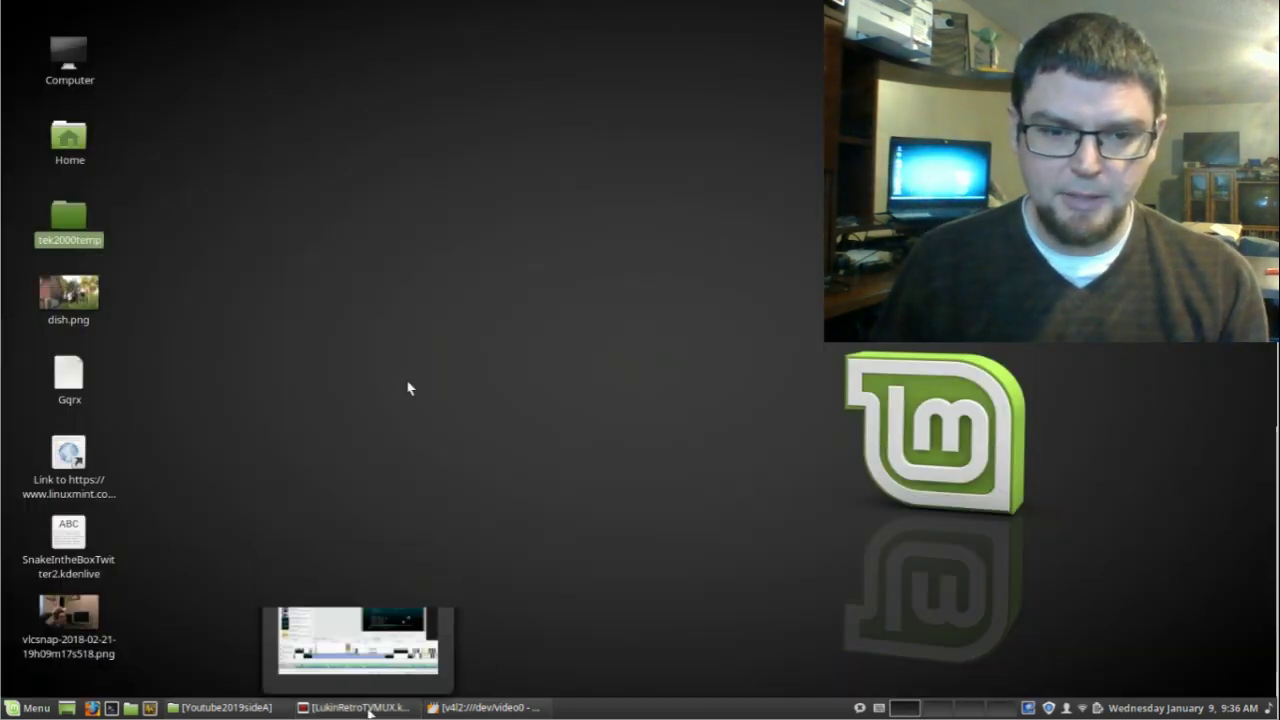
click(233, 708)
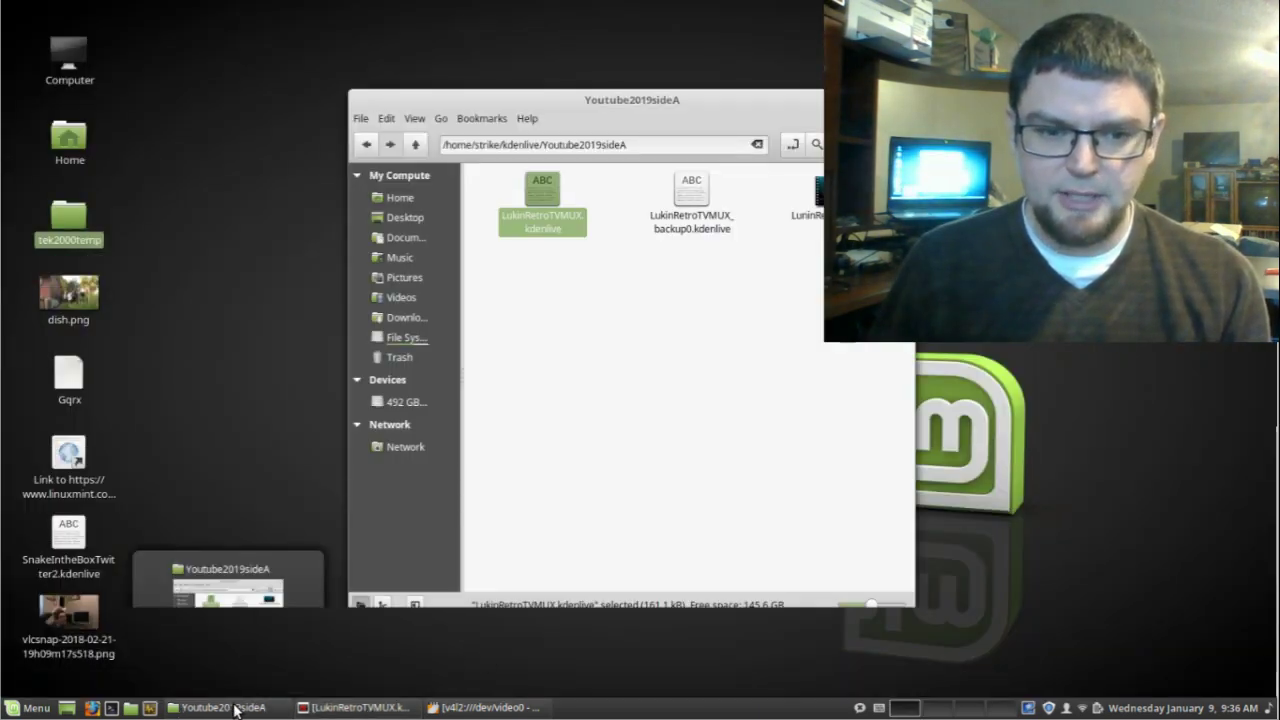
drag(487, 91, 306, 89)
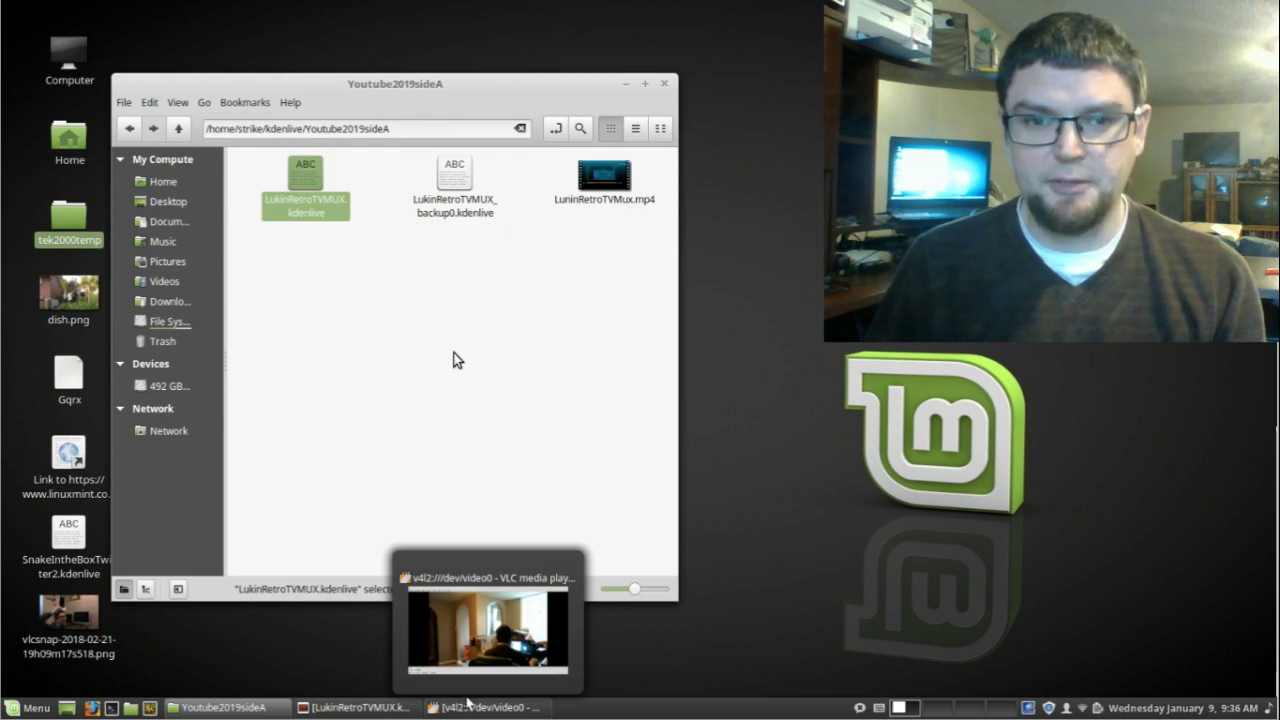
mouse_move(476, 710)
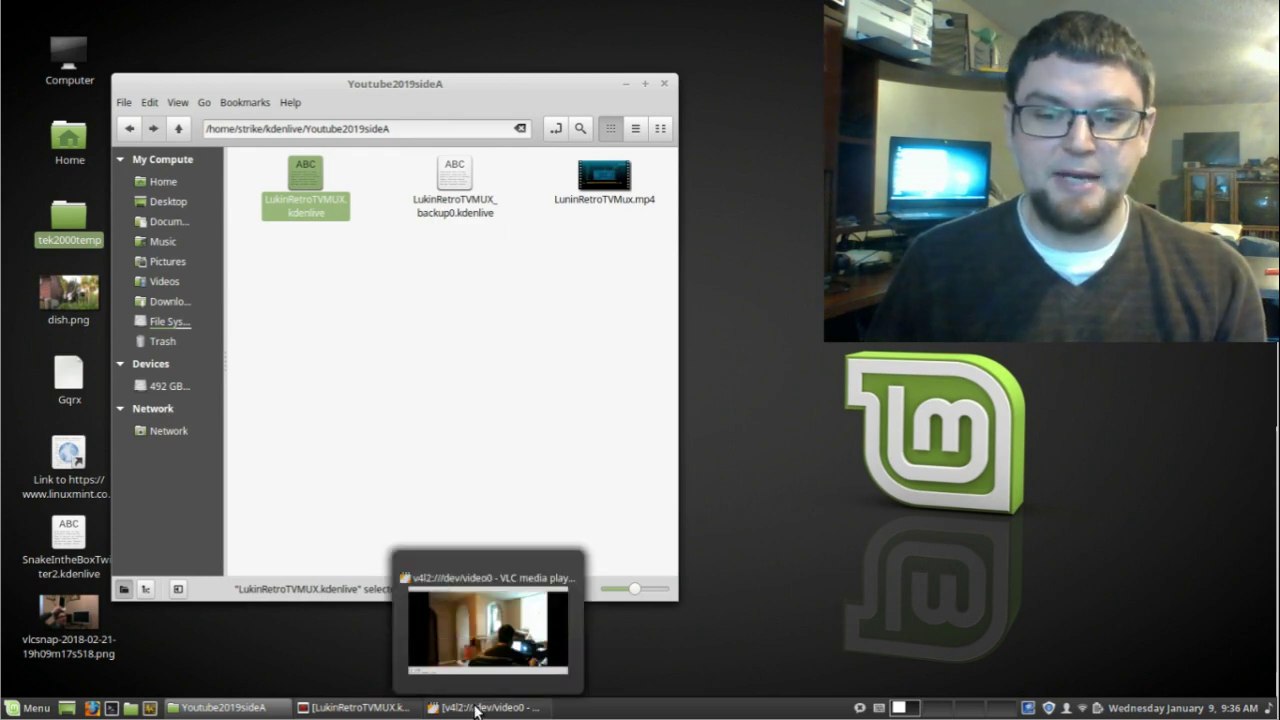
click(478, 708)
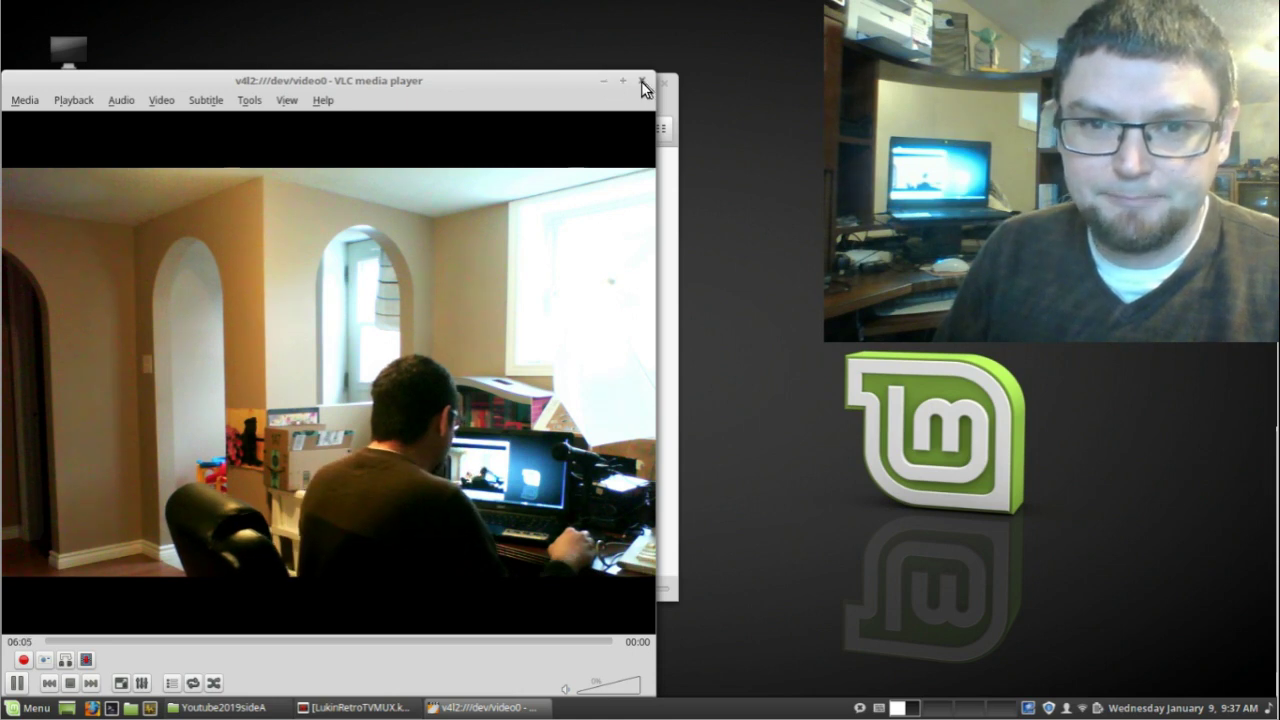
Close the remote VLC webcam window, minimize Kdenlive, and exit full-screen view.
click(641, 81)
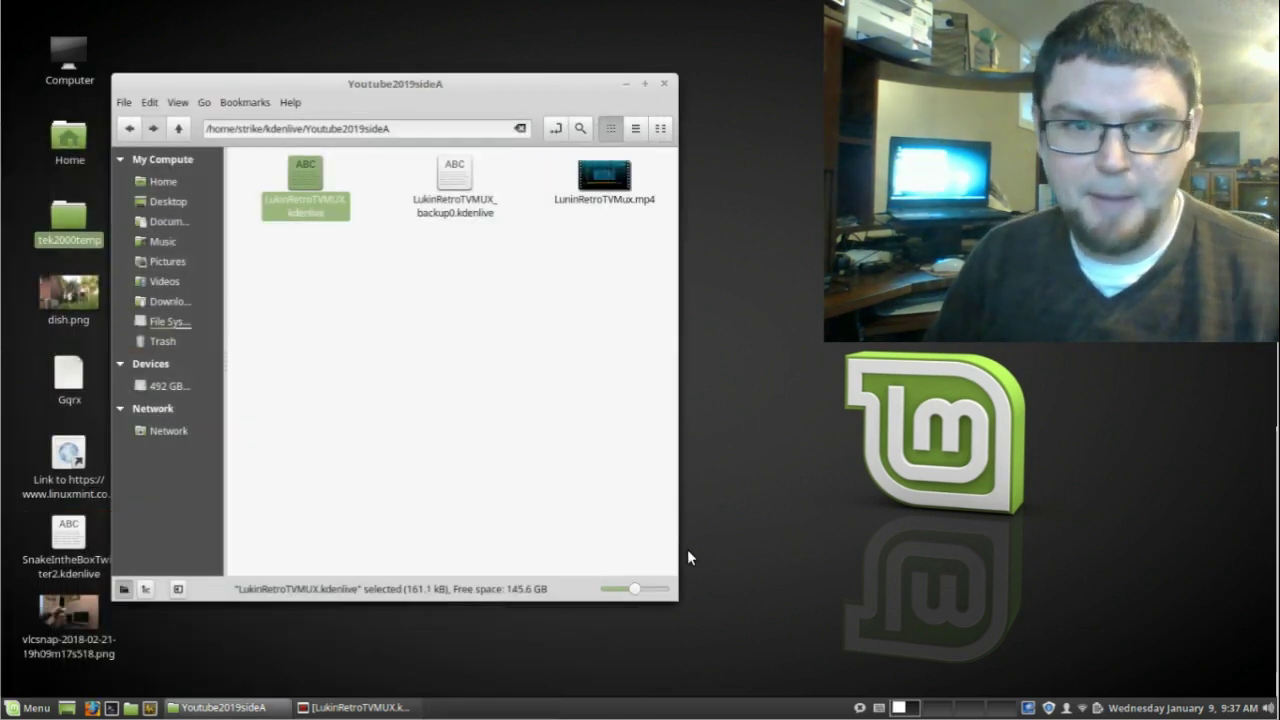
click(337, 707)
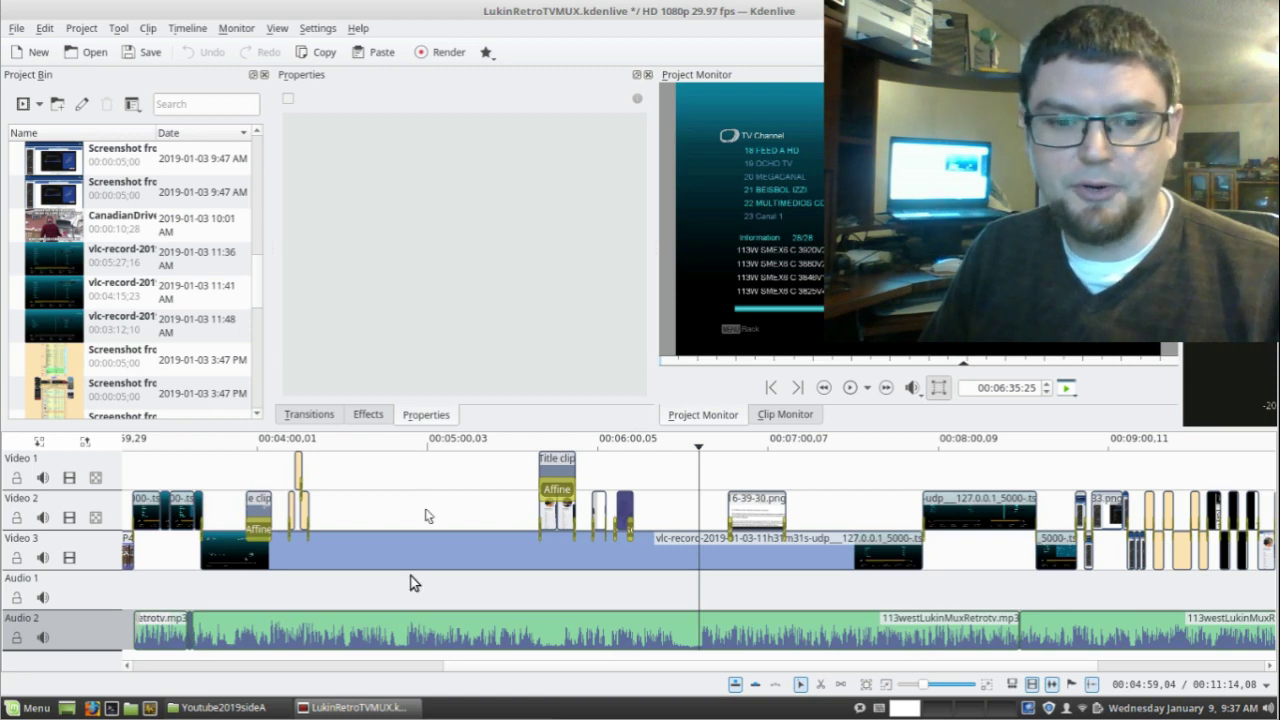
click(353, 716)
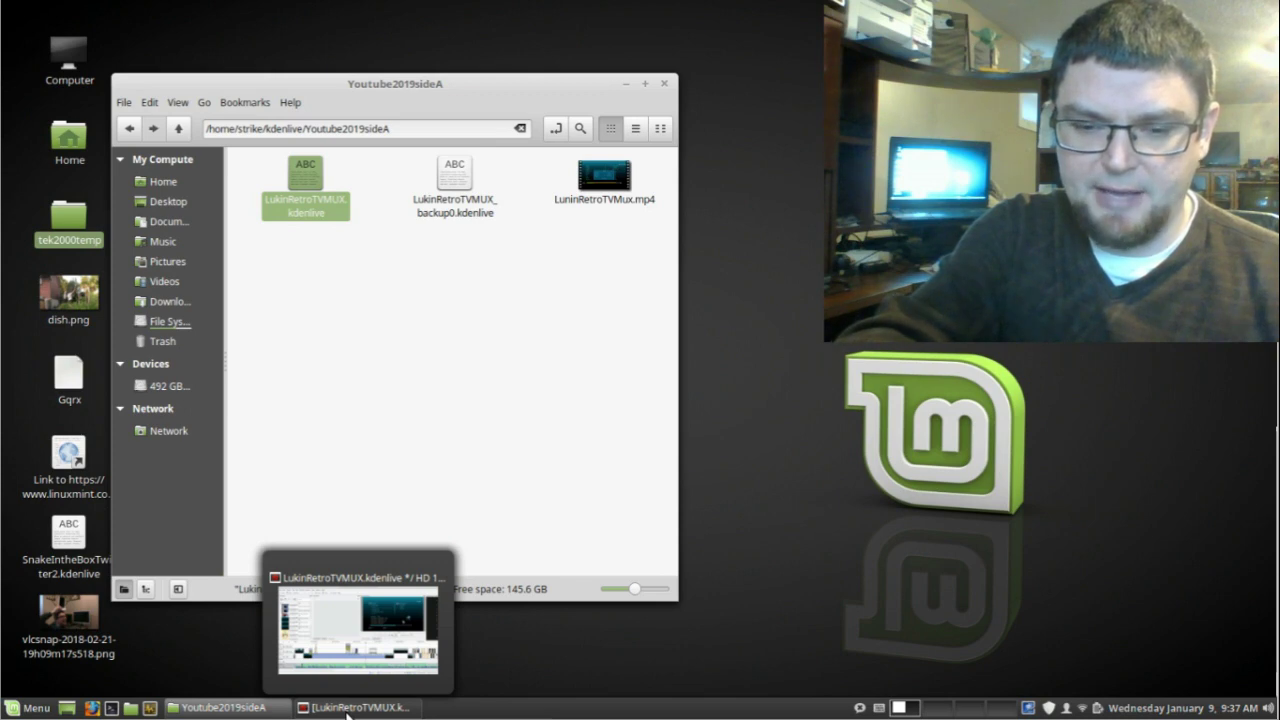
key(F11)
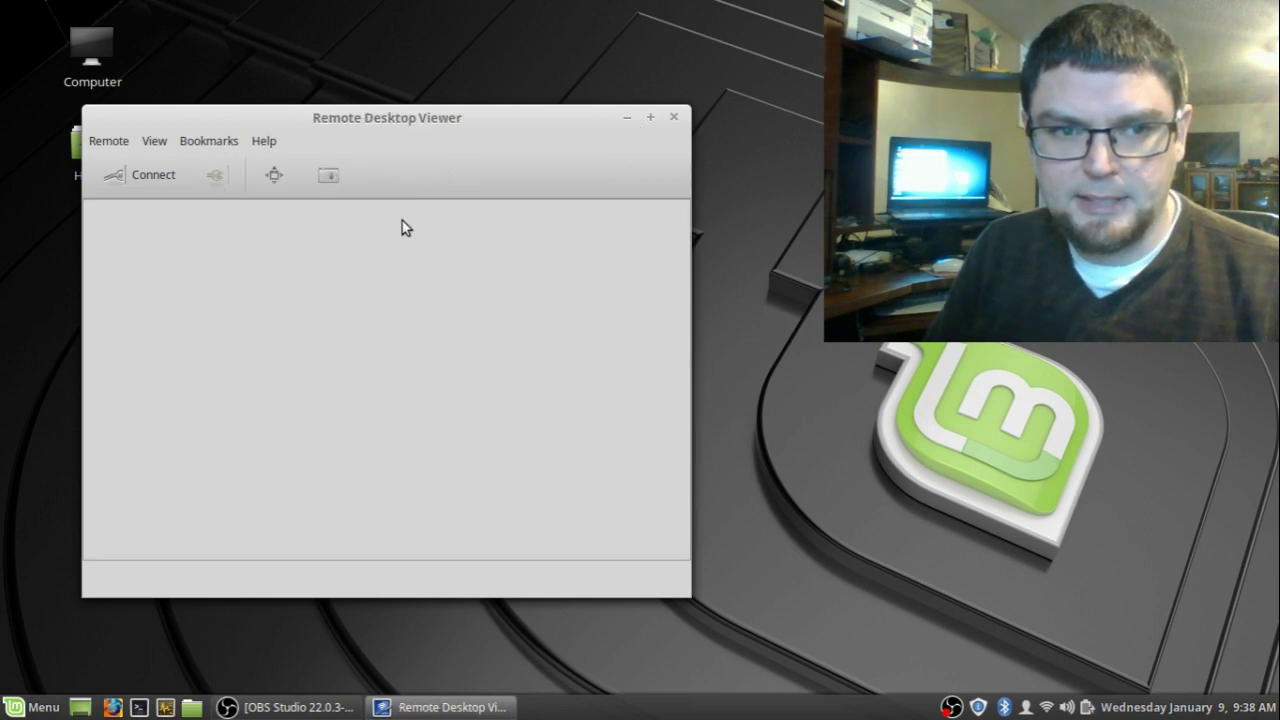
Quit the viewer, then search Software Manager for 'remote desktop'.
click(675, 118)
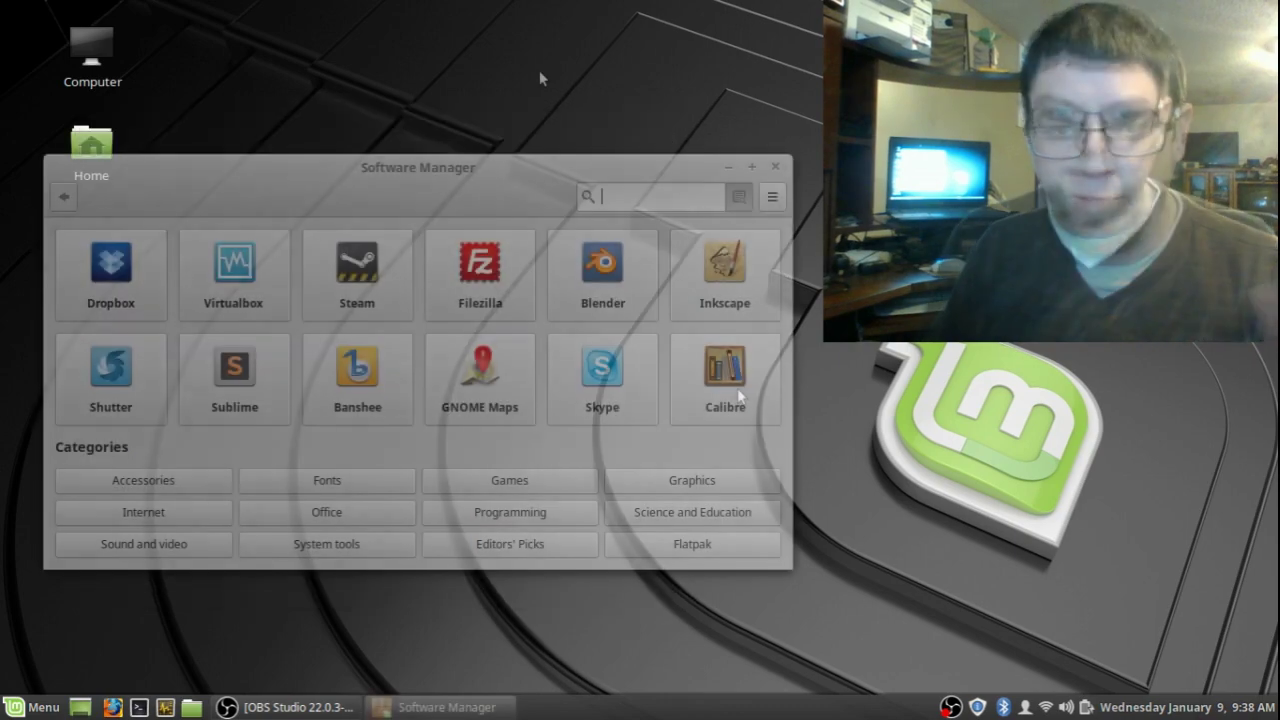
click(50, 711)
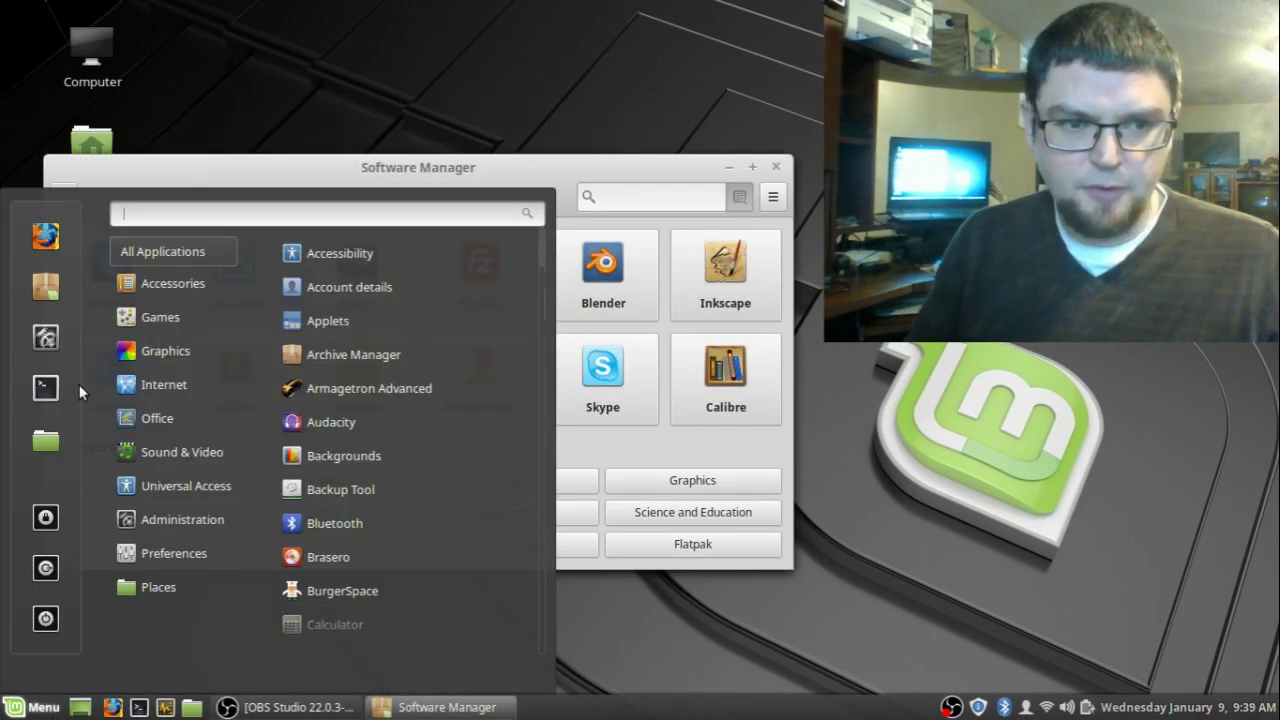
click(47, 290)
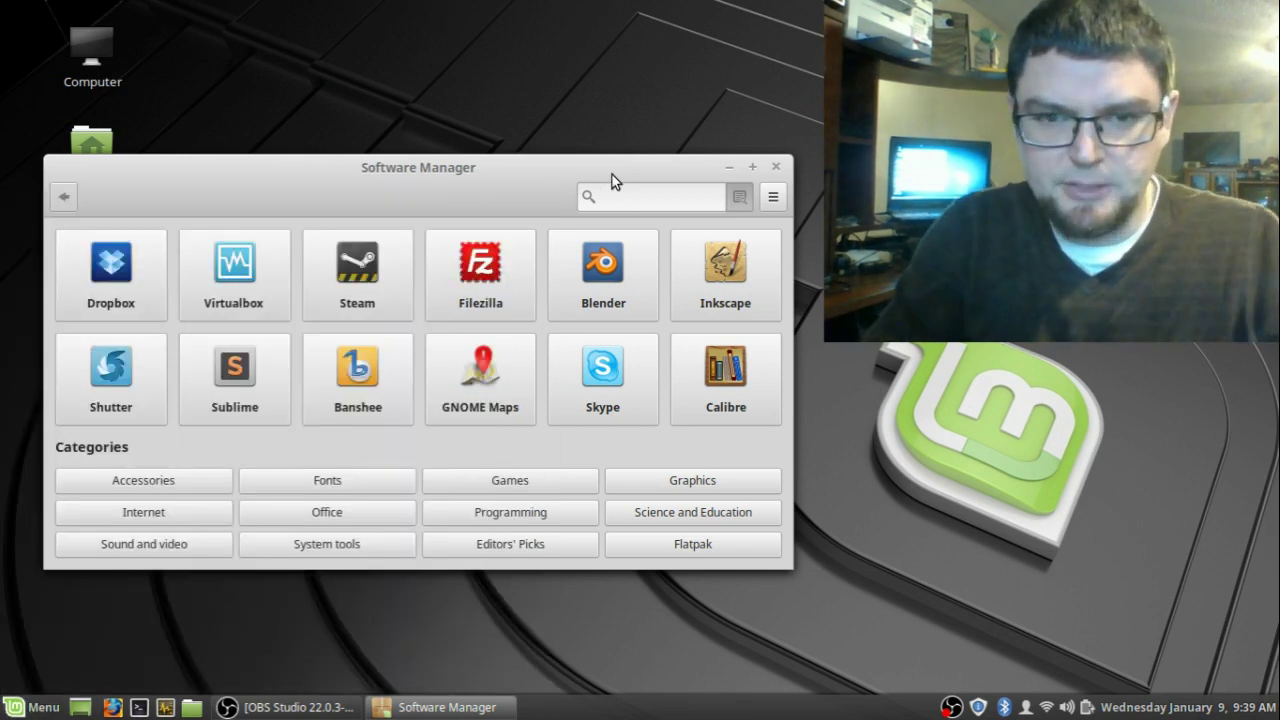
text(remot)
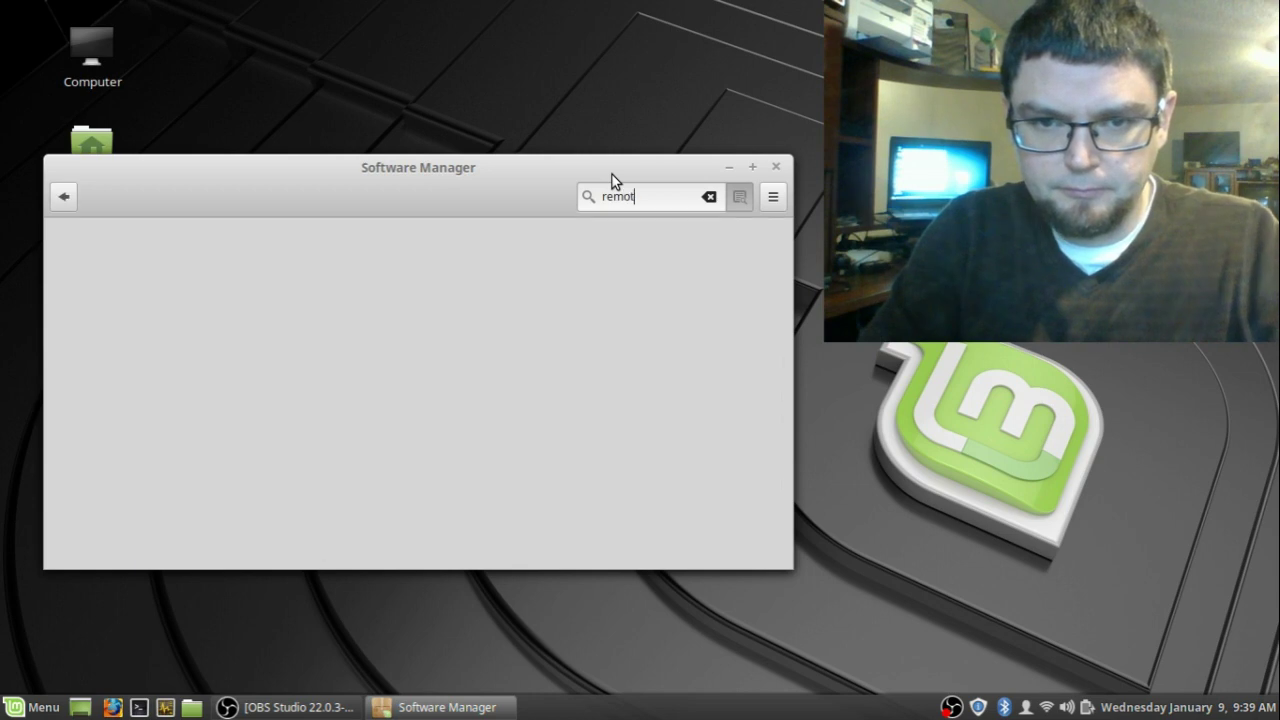
text(e deskto)
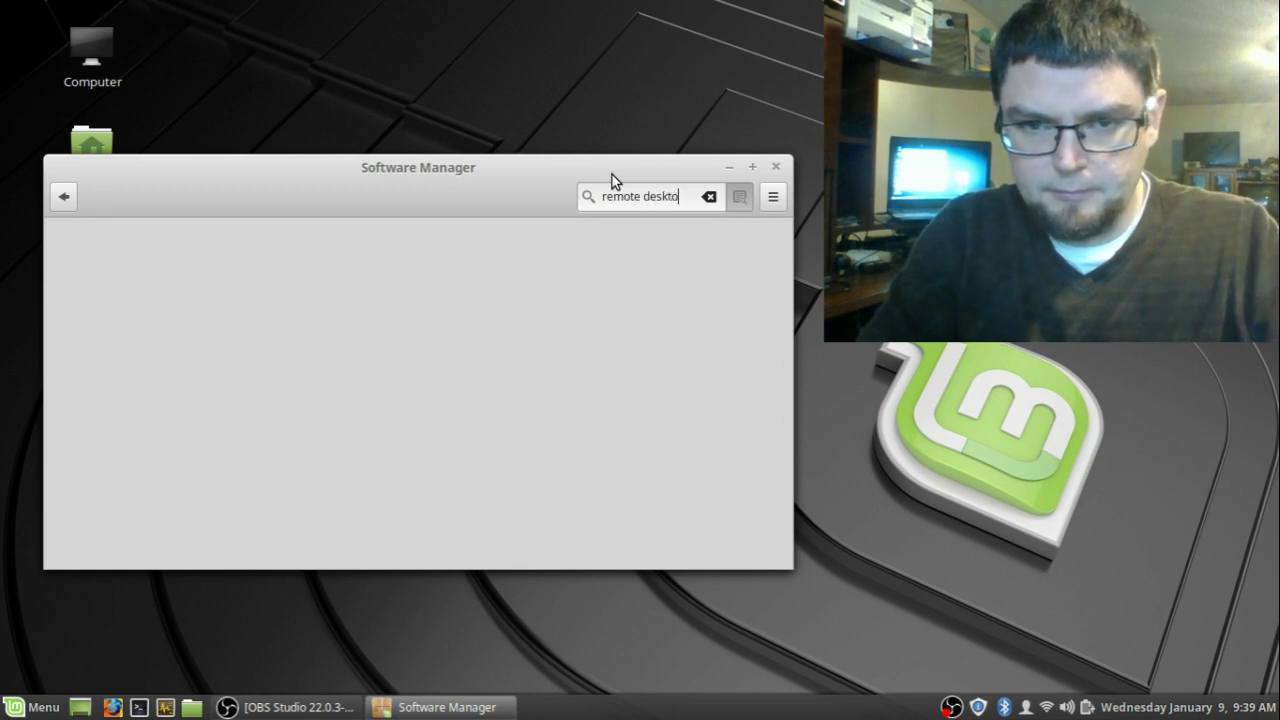
text(p)
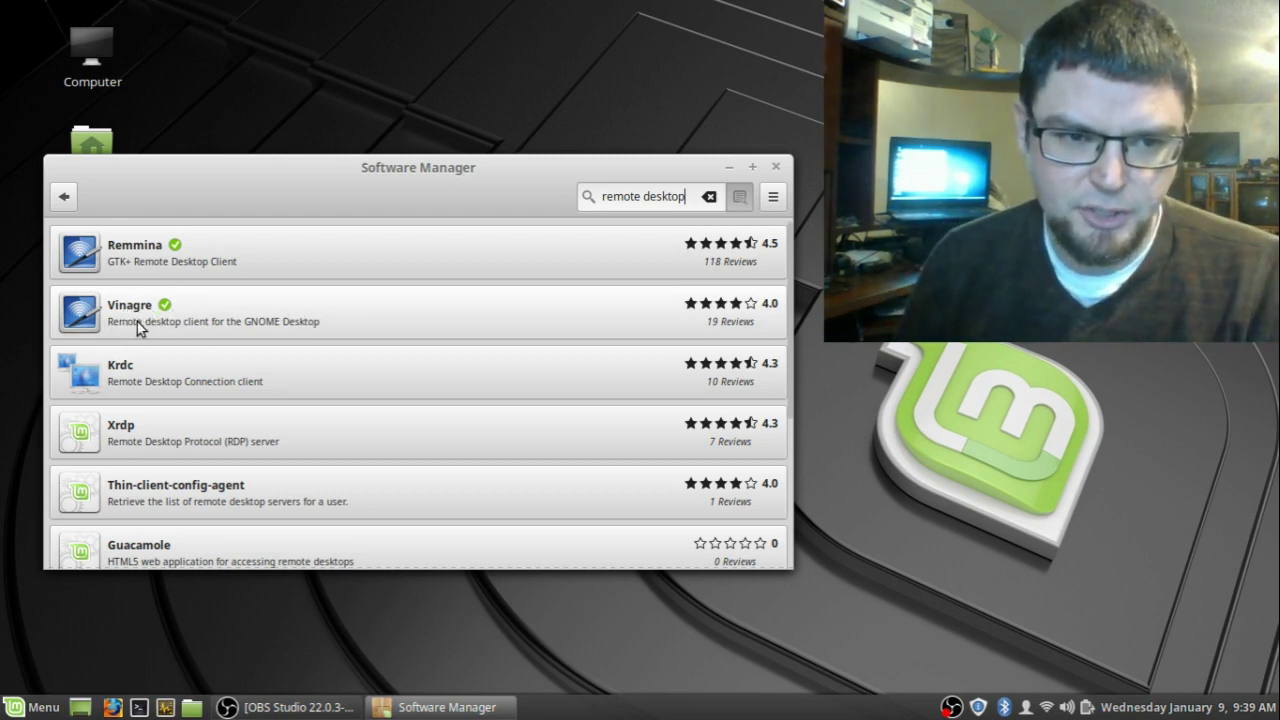
Open Vinagre's details page, enlarge the window, and scroll through its description and reviews.
click(287, 314)
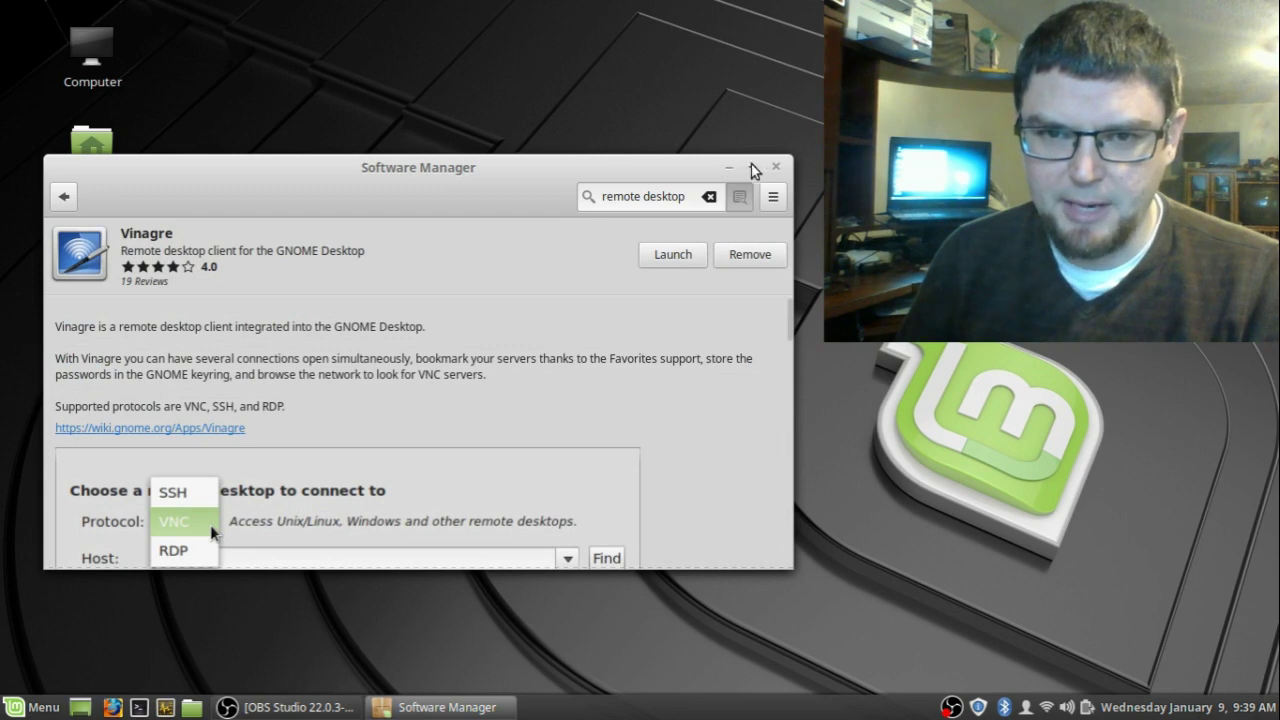
drag(689, 158, 689, 5)
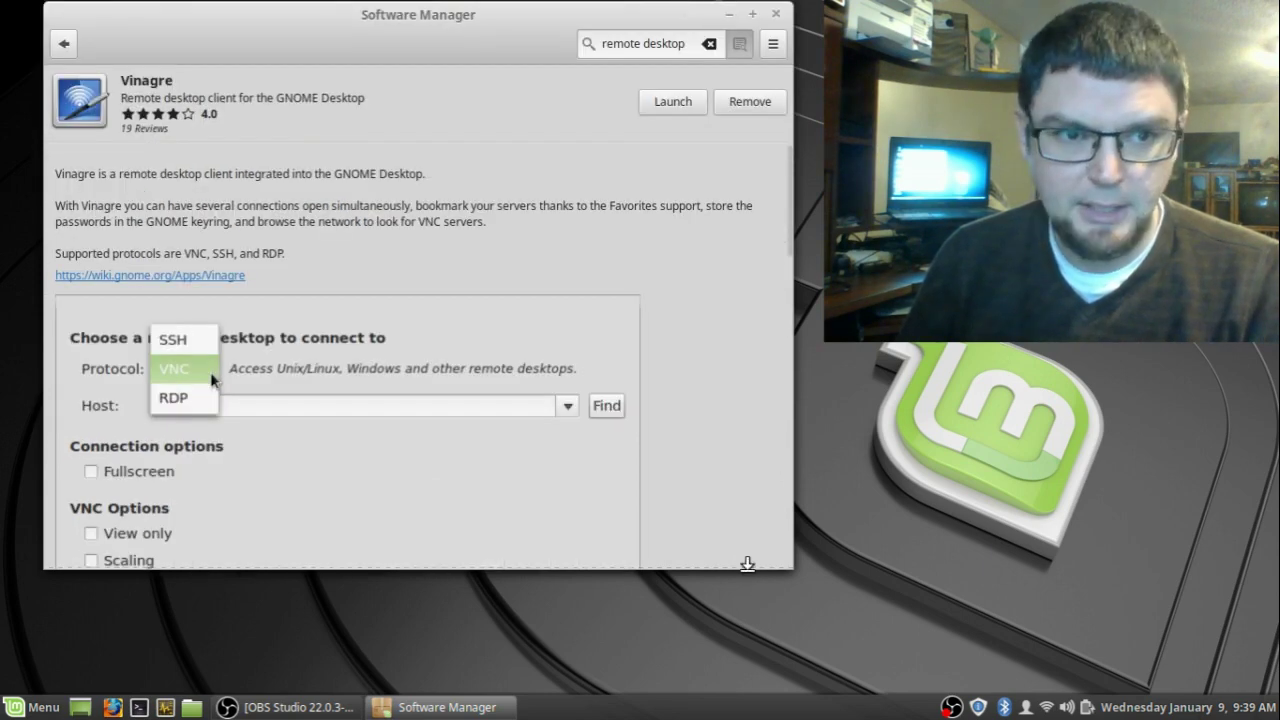
drag(750, 573, 781, 699)
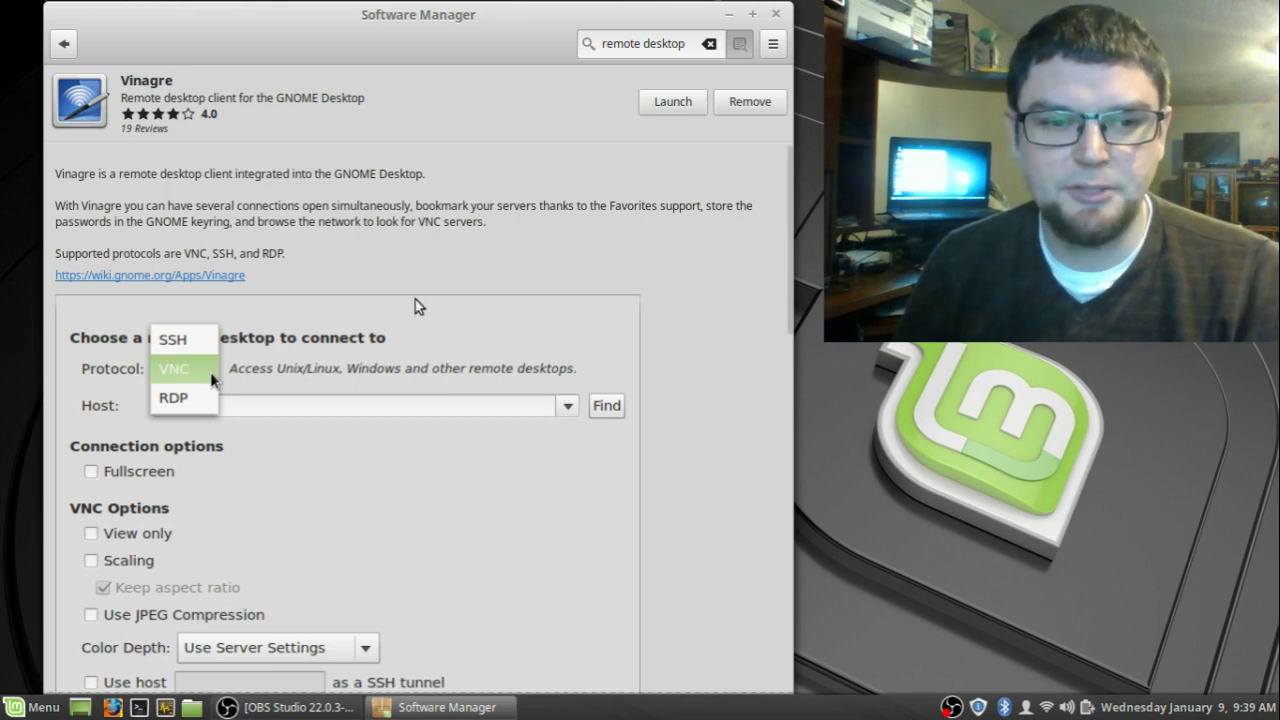
scroll(447, 360, down, 3)
scroll(447, 360, down, 10)
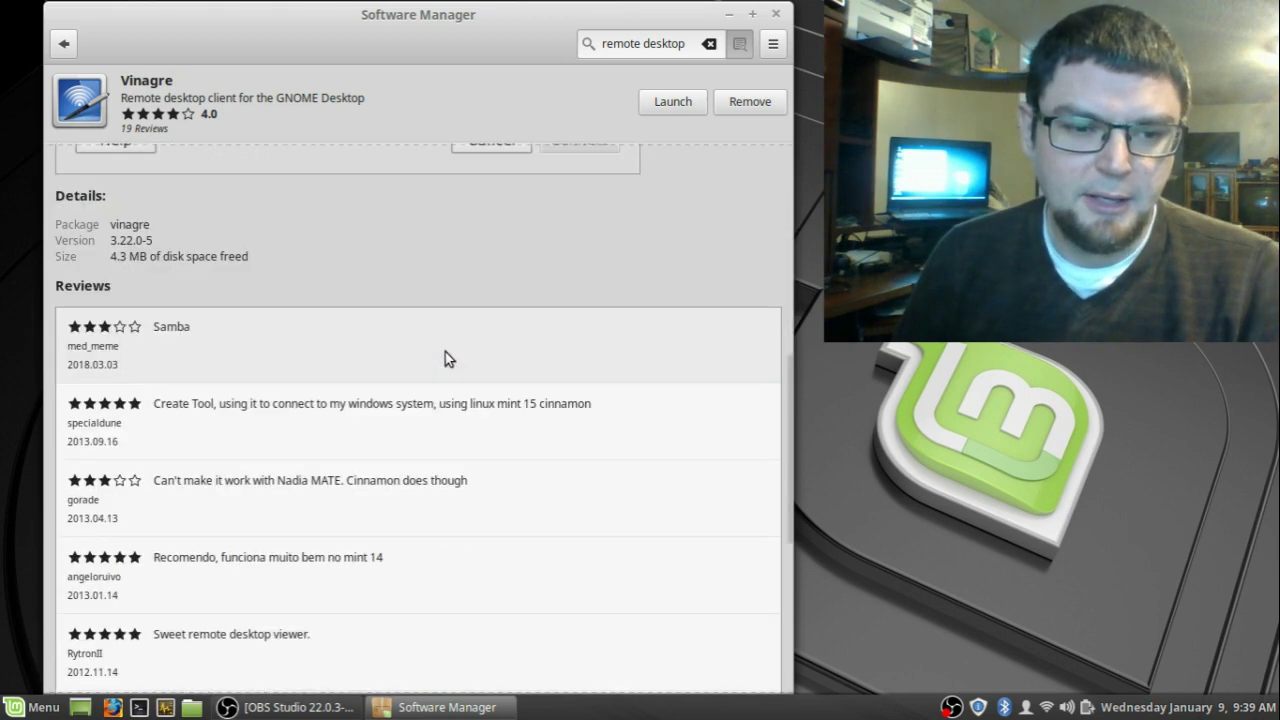
scroll(447, 358, down, 10)
scroll(445, 352, up, 15)
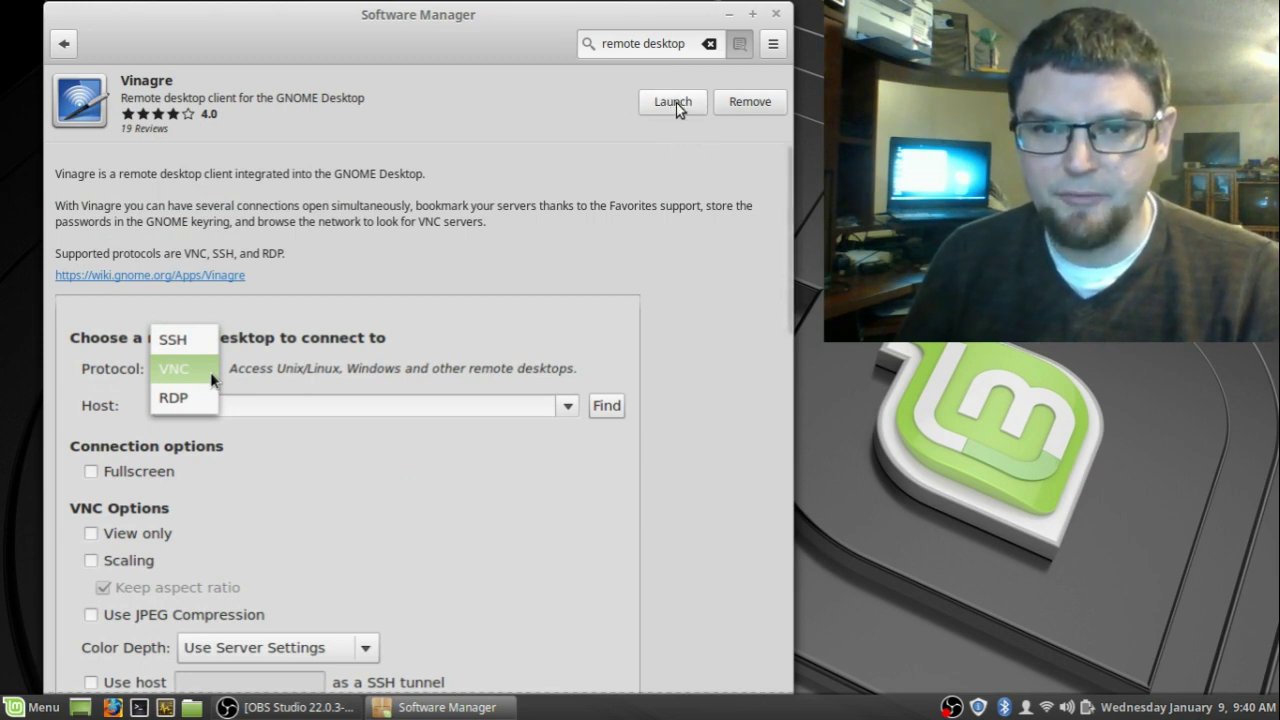
Launch Vinagre from its details page, then minimise both the viewer and Software Manager.
click(676, 103)
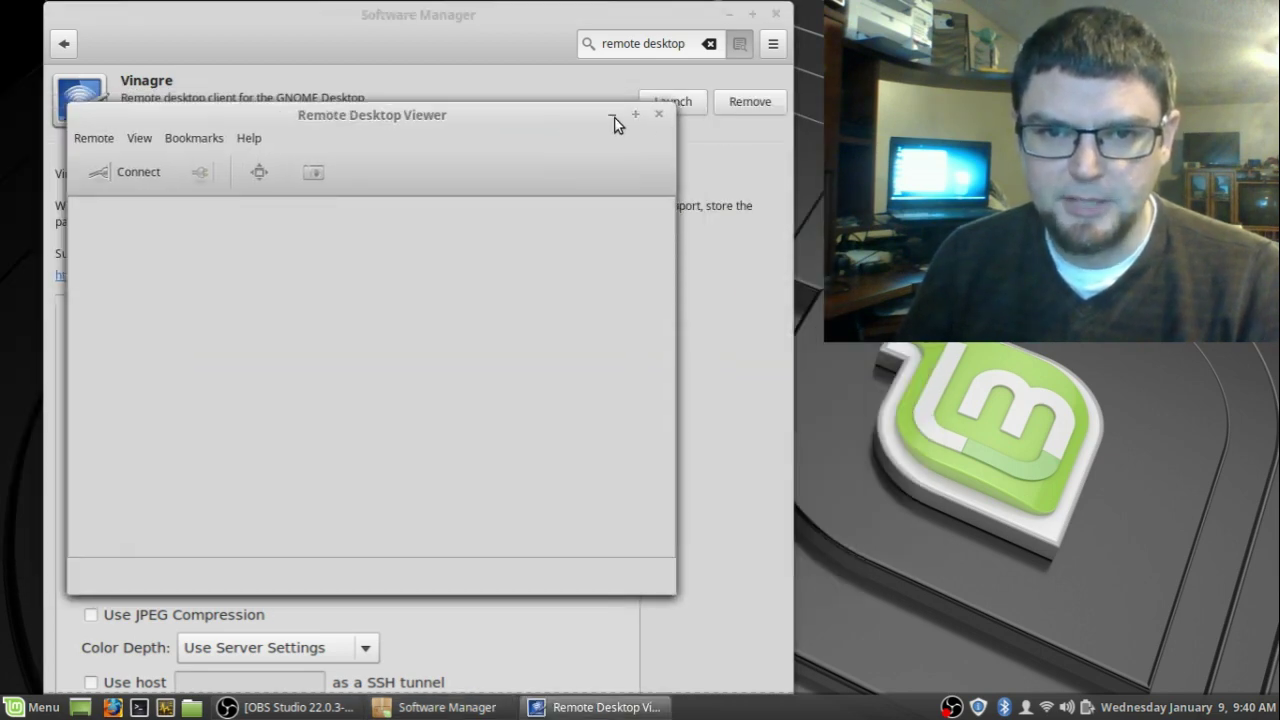
click(614, 117)
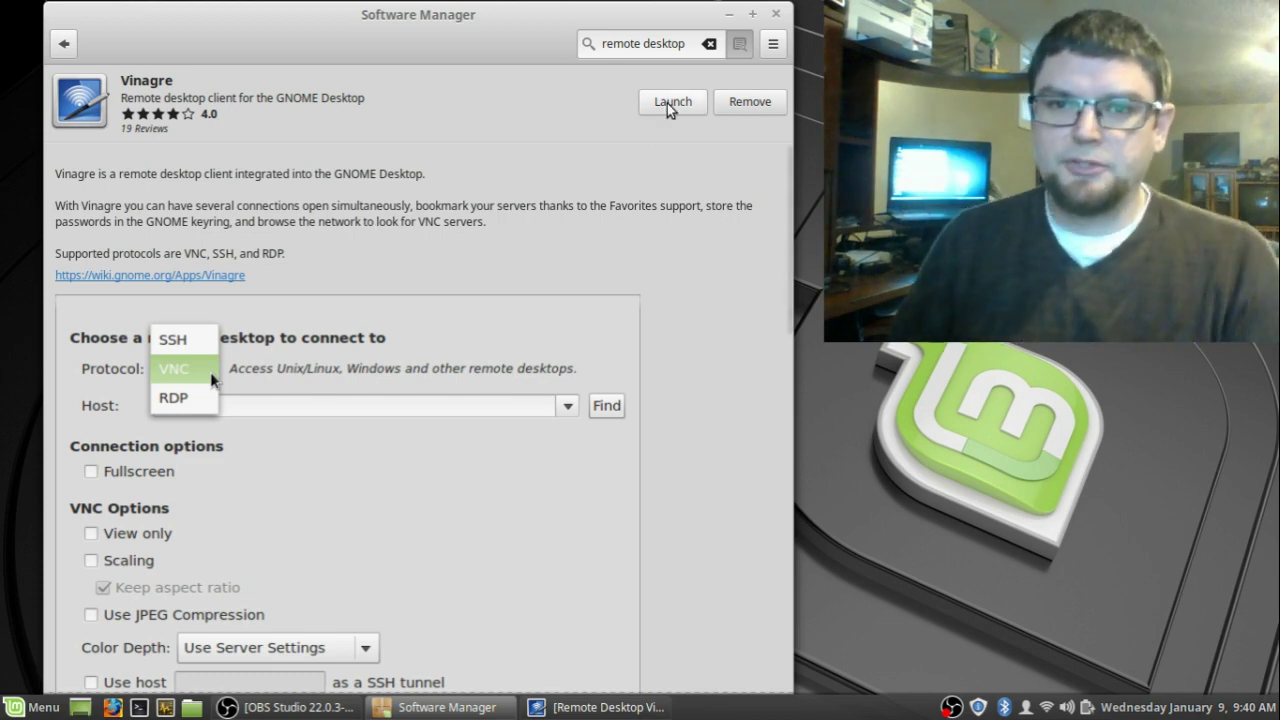
click(729, 15)
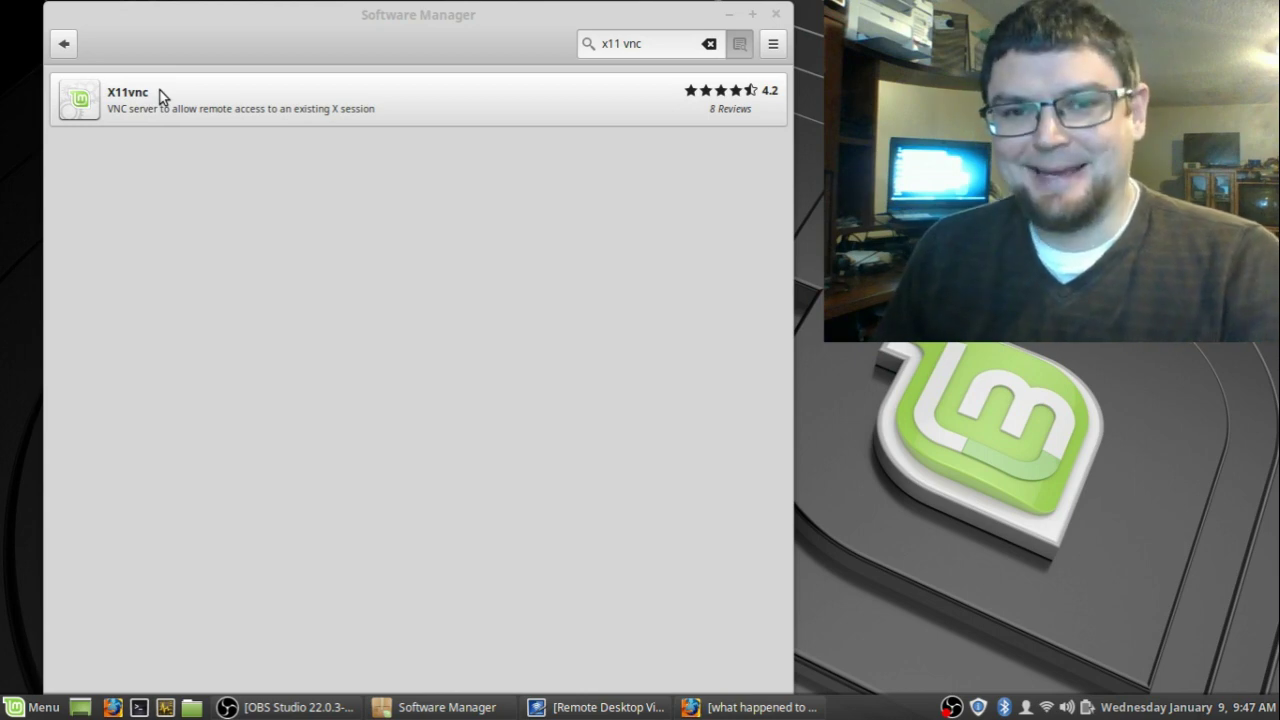
Open the X11vnc result in Software Manager, look over its reviews, and install it.
click(163, 88)
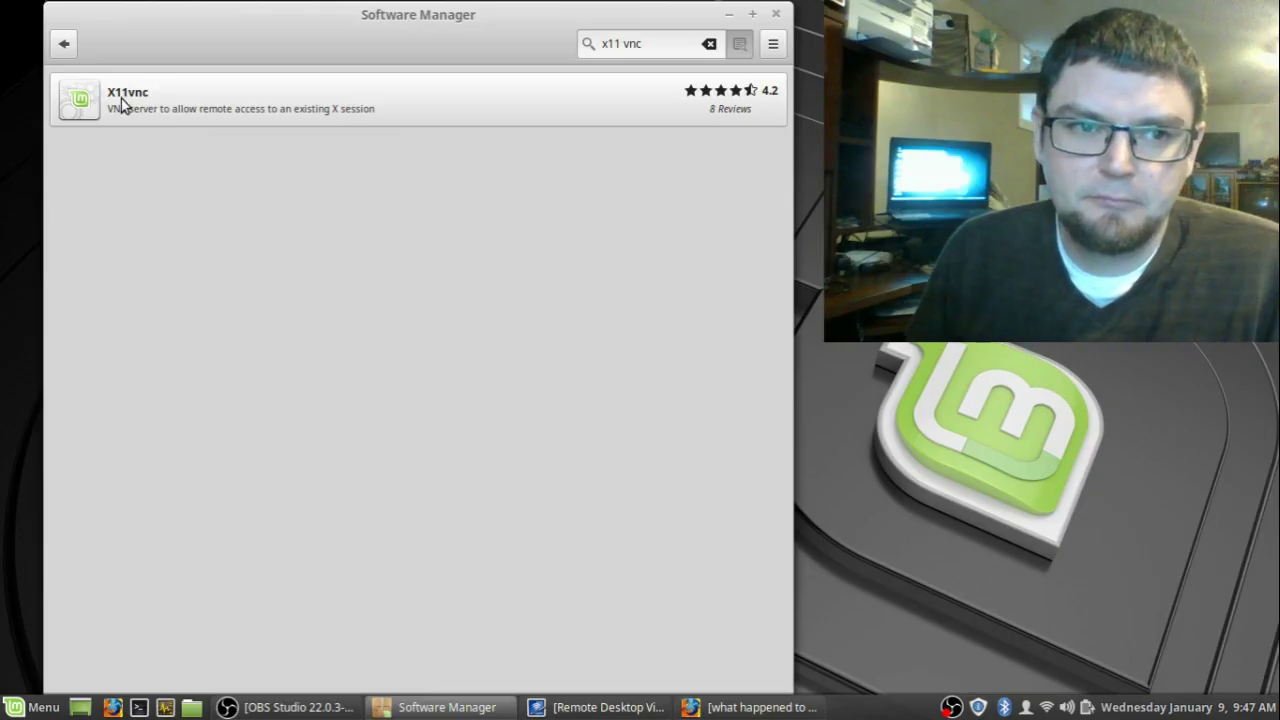
click(121, 106)
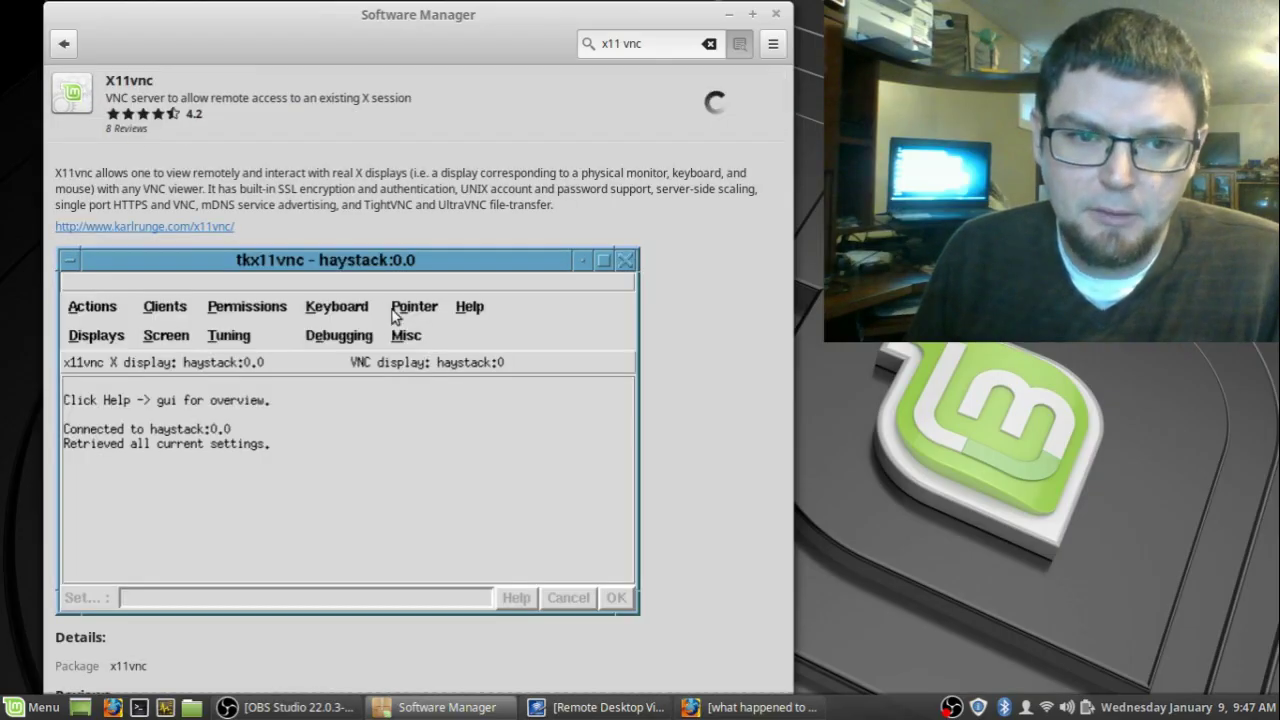
scroll(393, 316, down, 10)
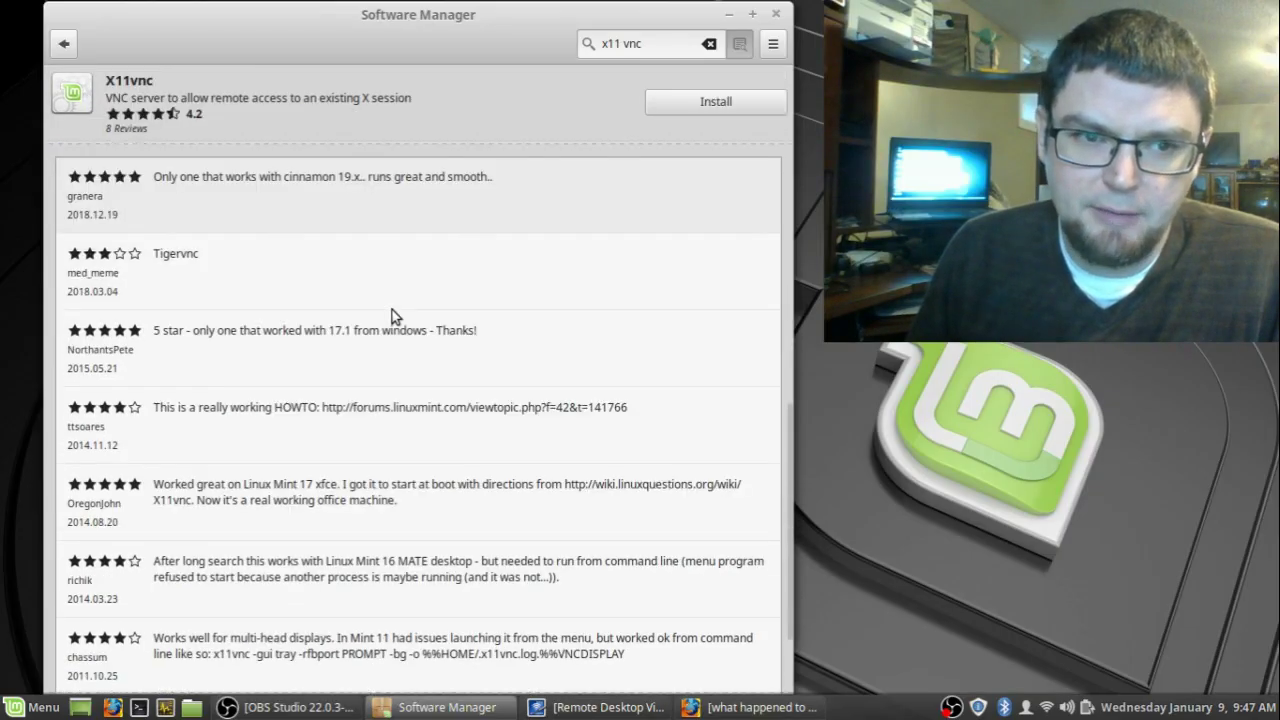
scroll(393, 316, up, 10)
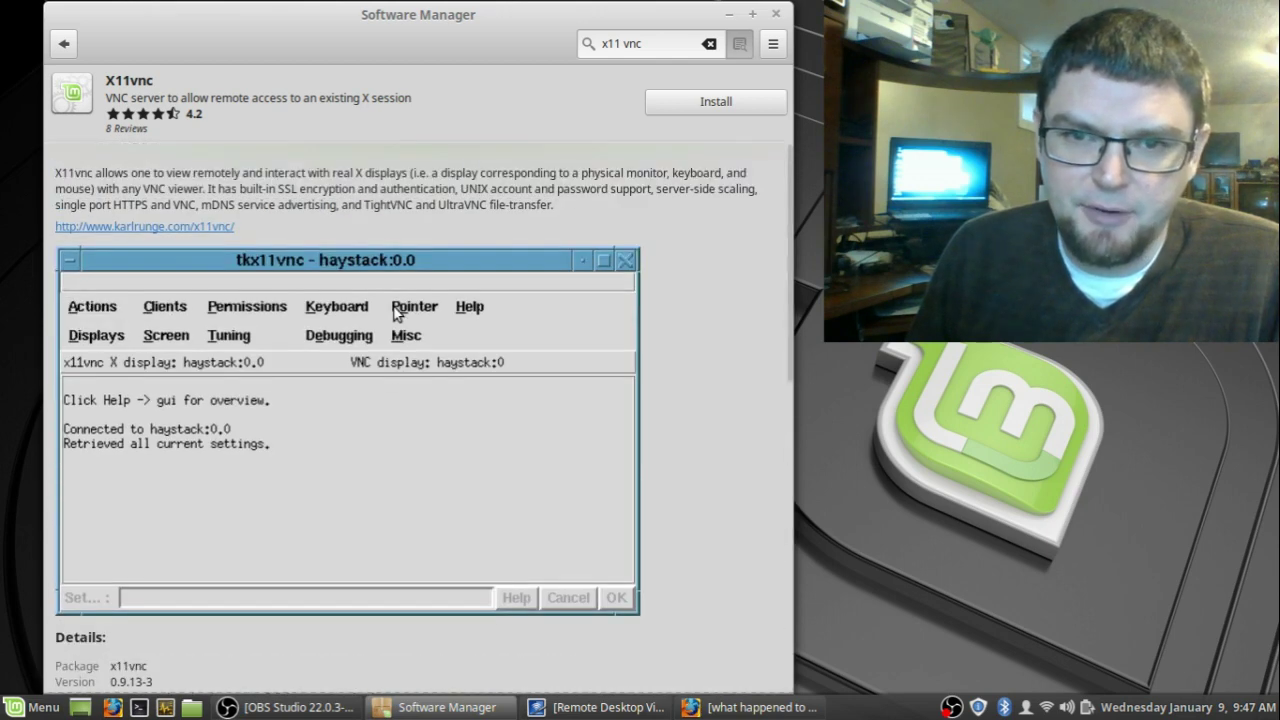
click(723, 100)
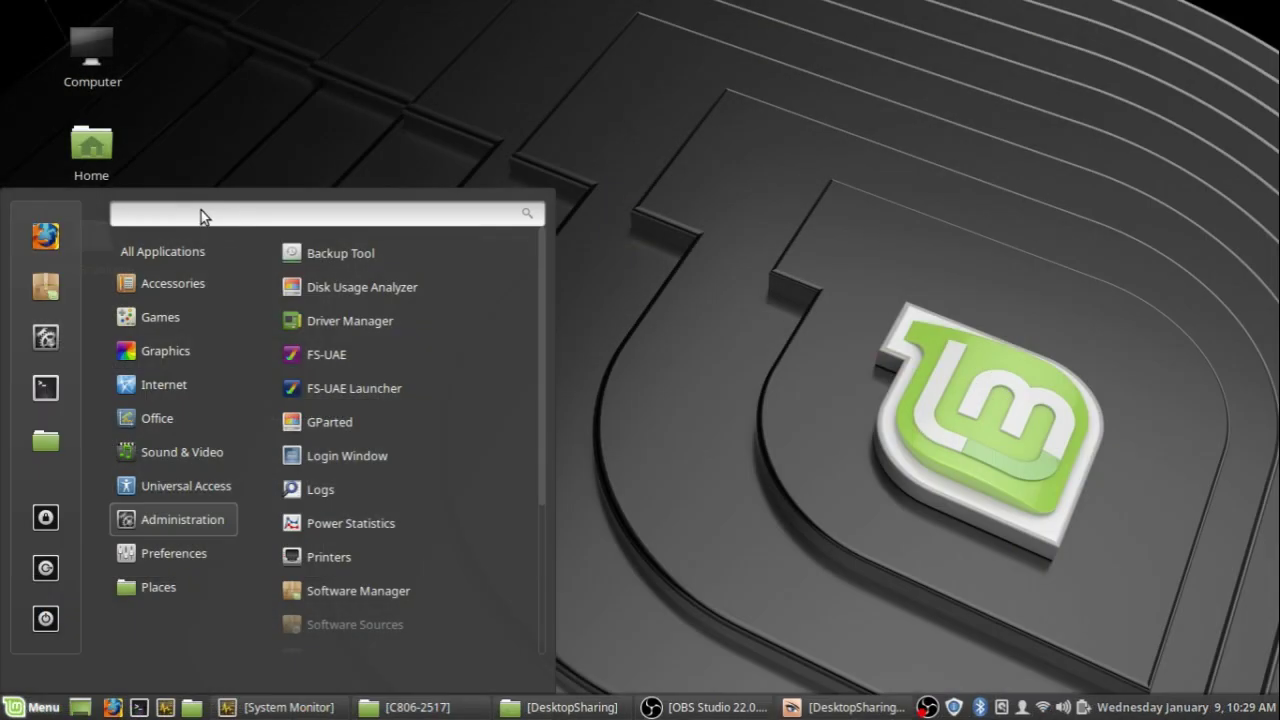
Search the menu and launch X11VNC Server, bringing up its port 5900 dialog.
text(1)
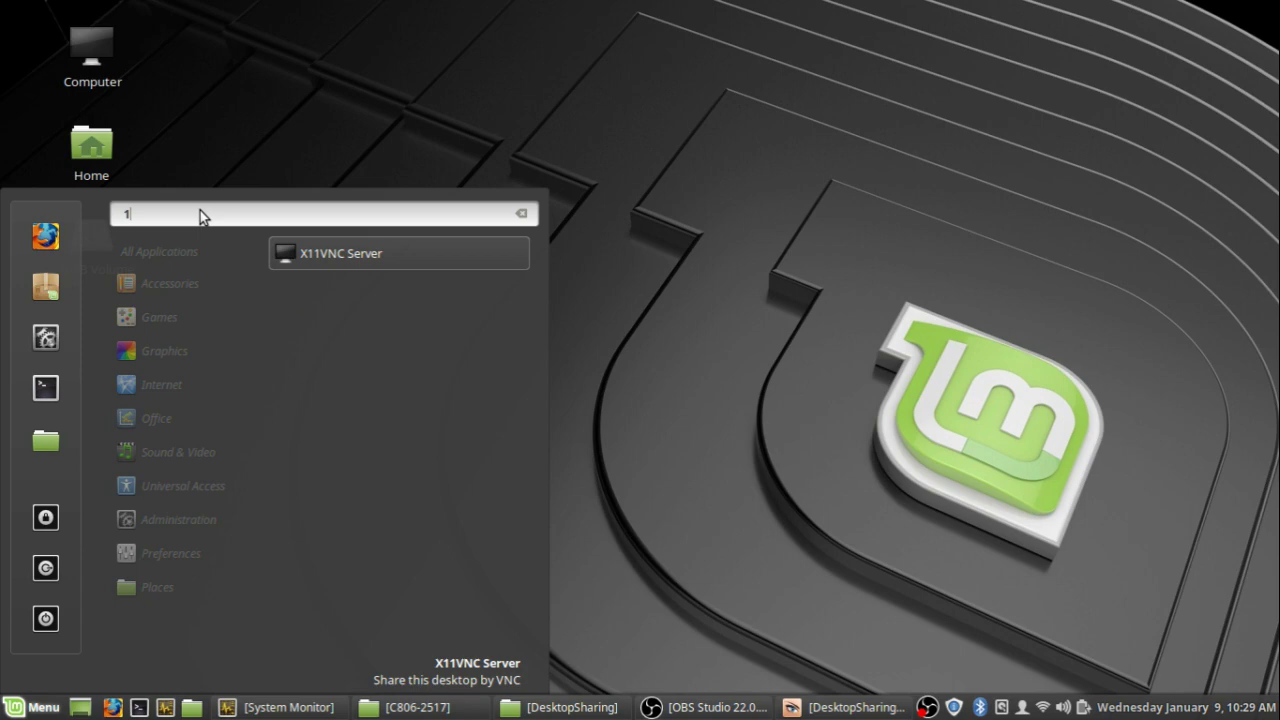
click(335, 255)
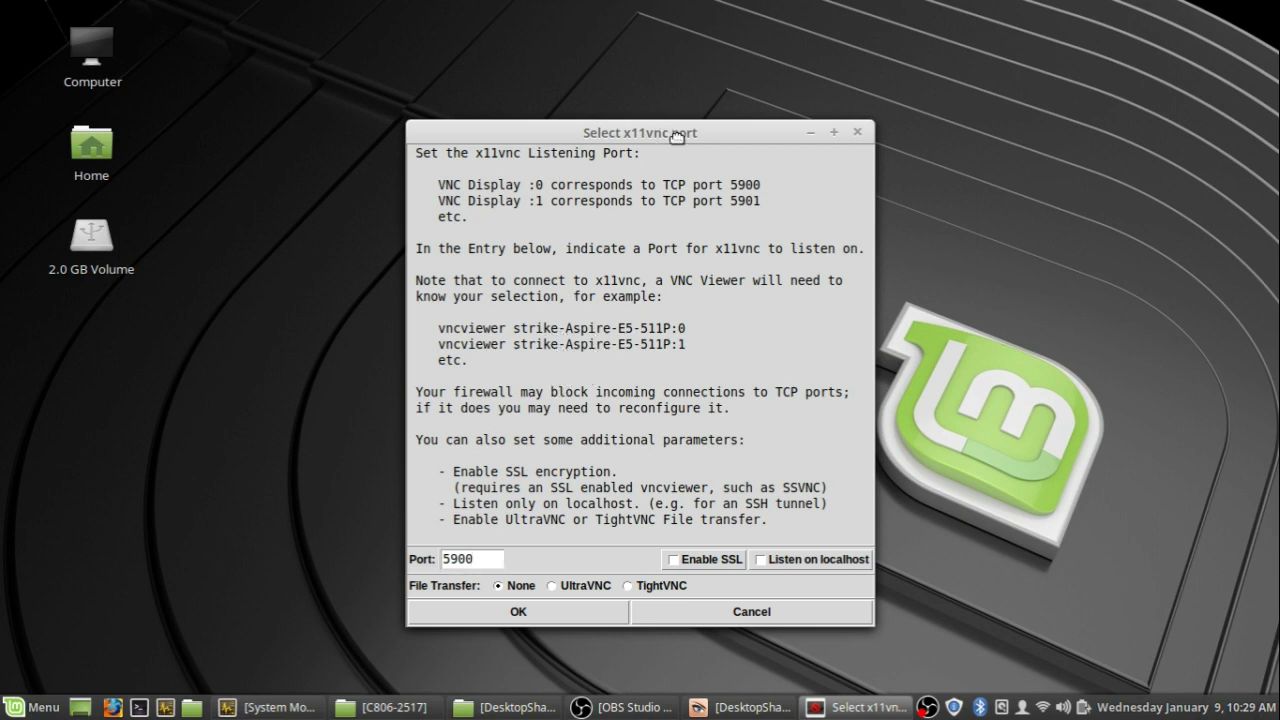
drag(677, 137, 664, 107)
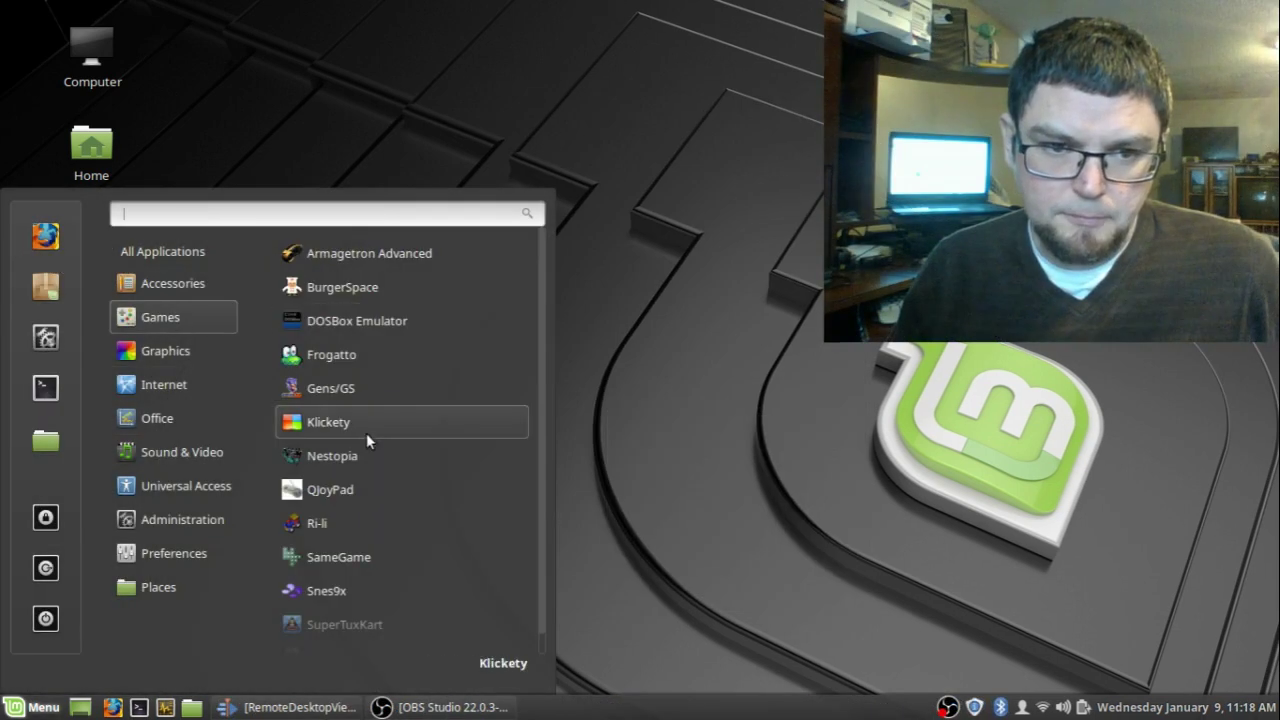
click(366, 433)
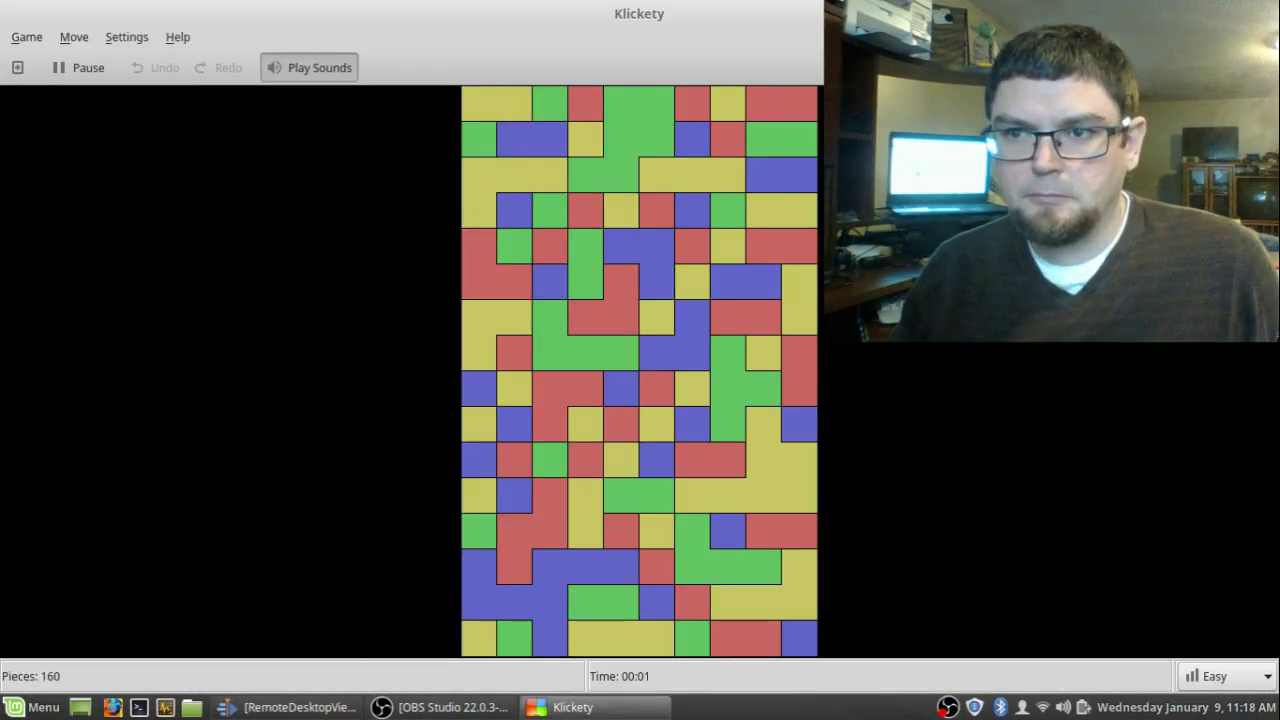
Resize the Klickety window and switch the board theme to KSame Old.
drag(639, 13, 389, 9)
drag(452, 40, 565, 40)
click(258, 43)
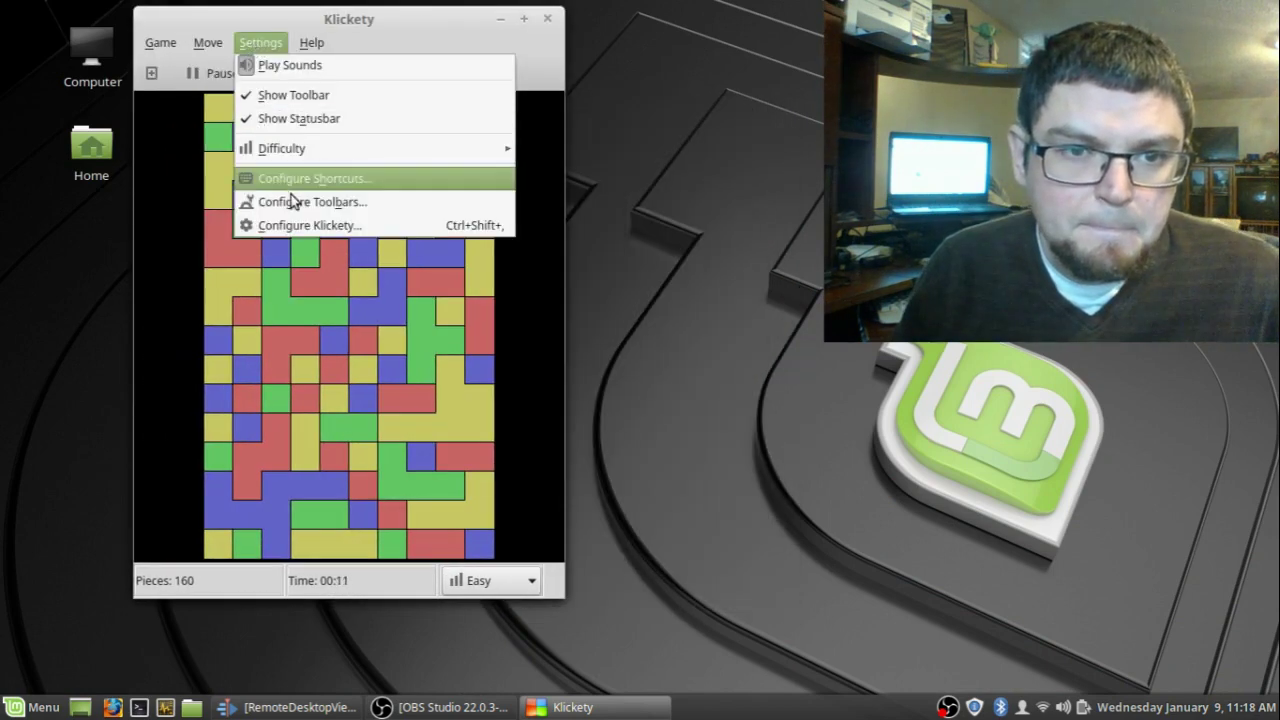
click(285, 224)
click(150, 200)
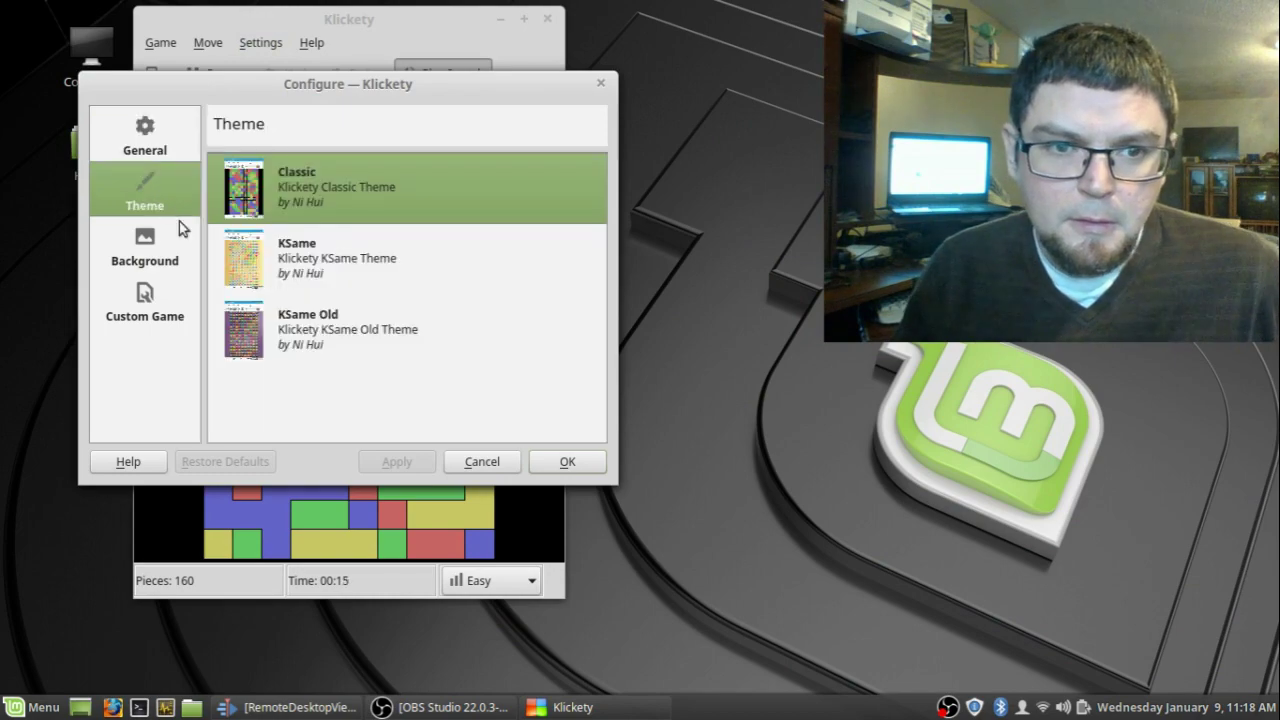
click(280, 350)
click(337, 252)
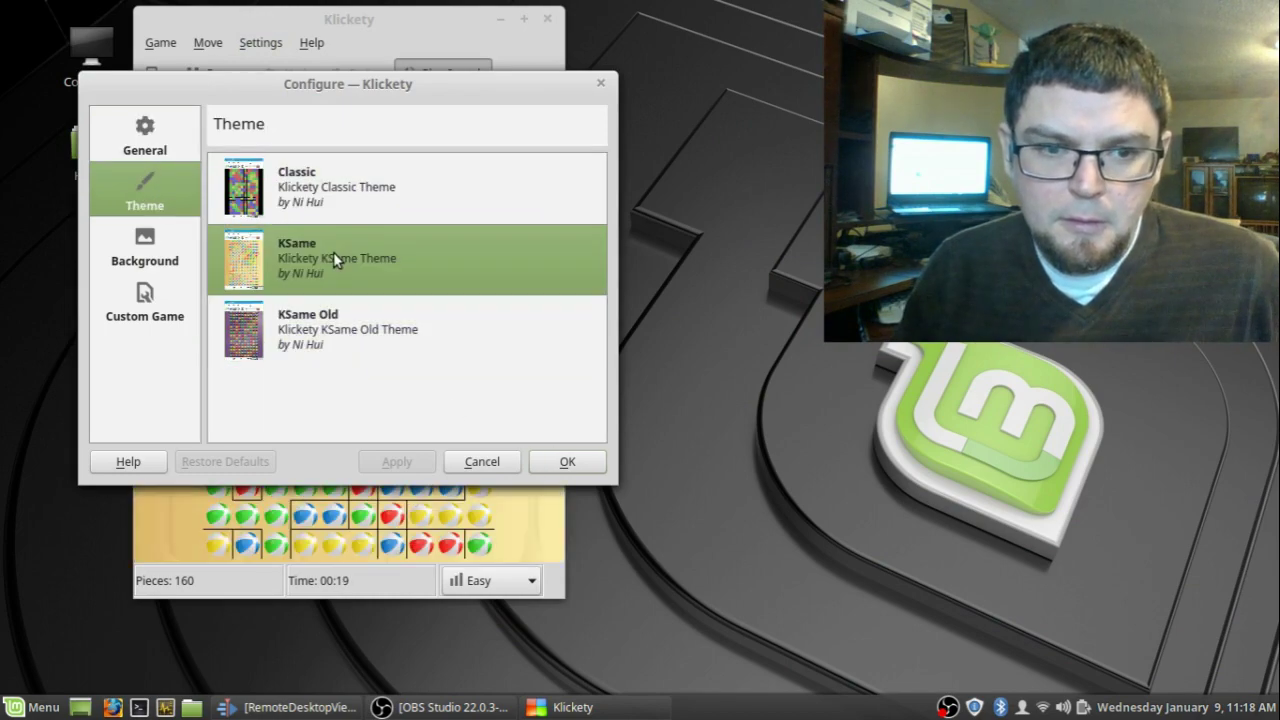
click(243, 352)
click(576, 452)
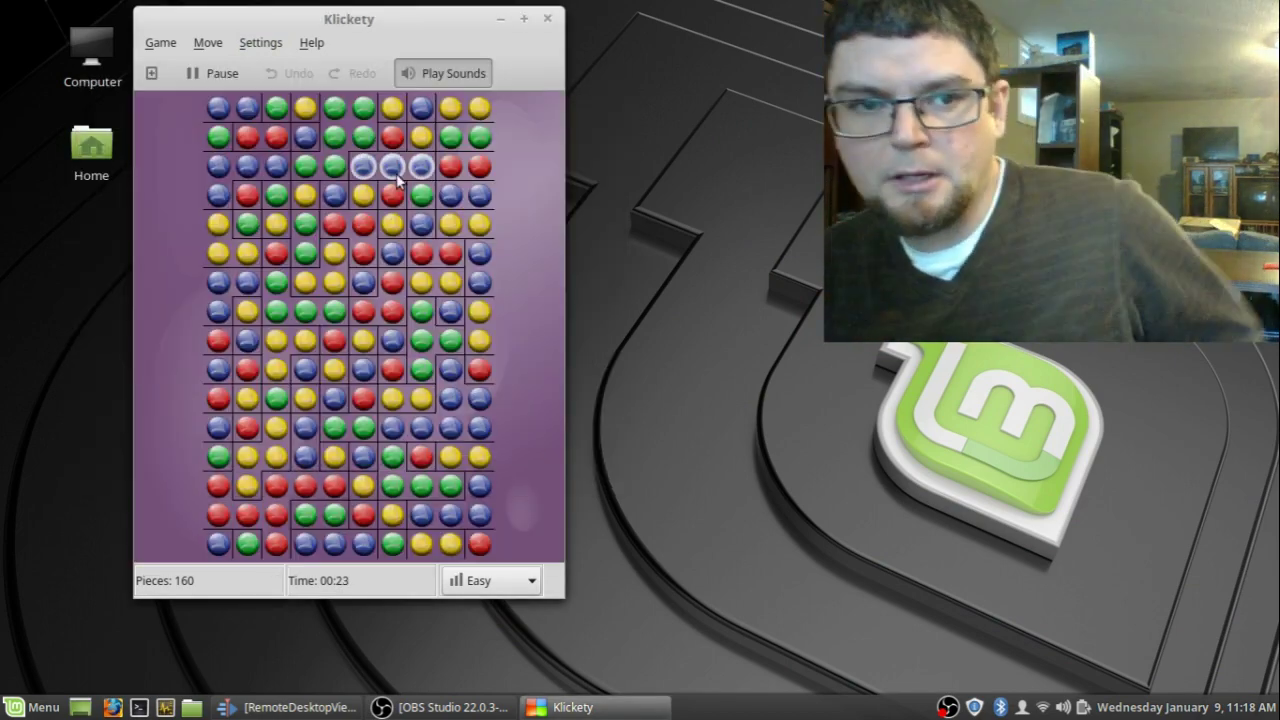
Clear the first ball groups: blue, yellow, green, blue and the large red groups.
click(394, 168)
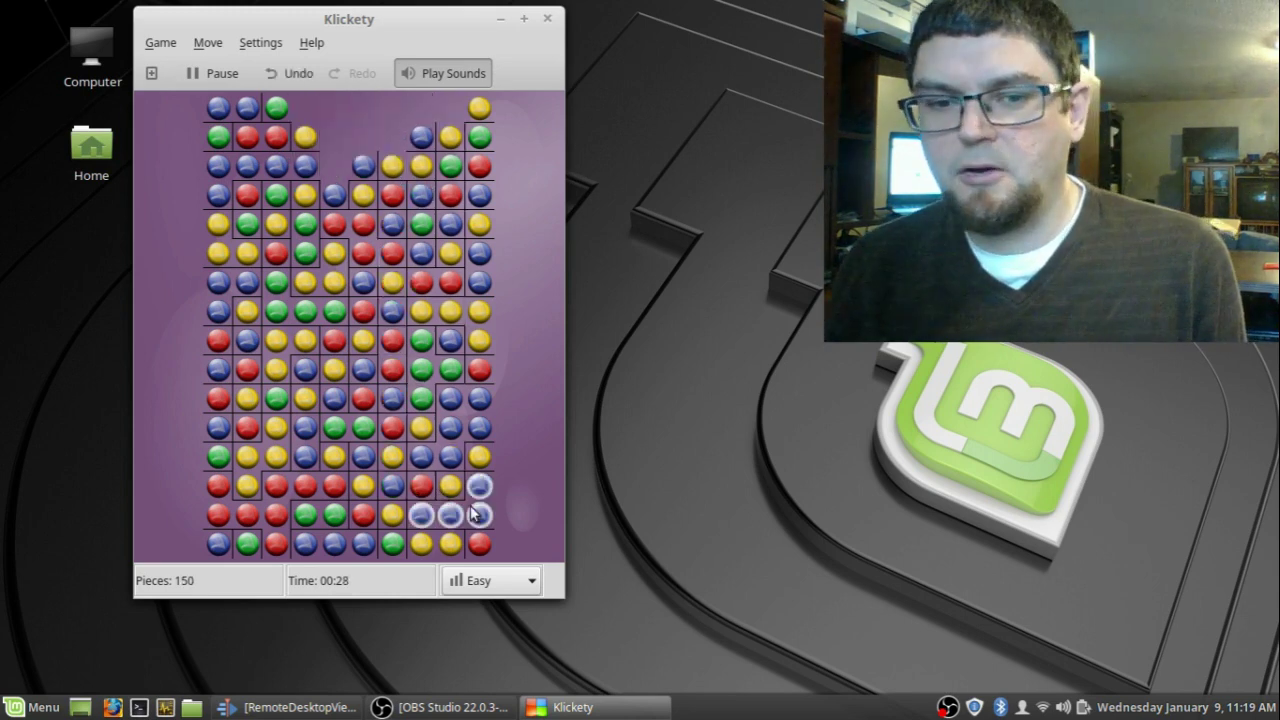
click(456, 513)
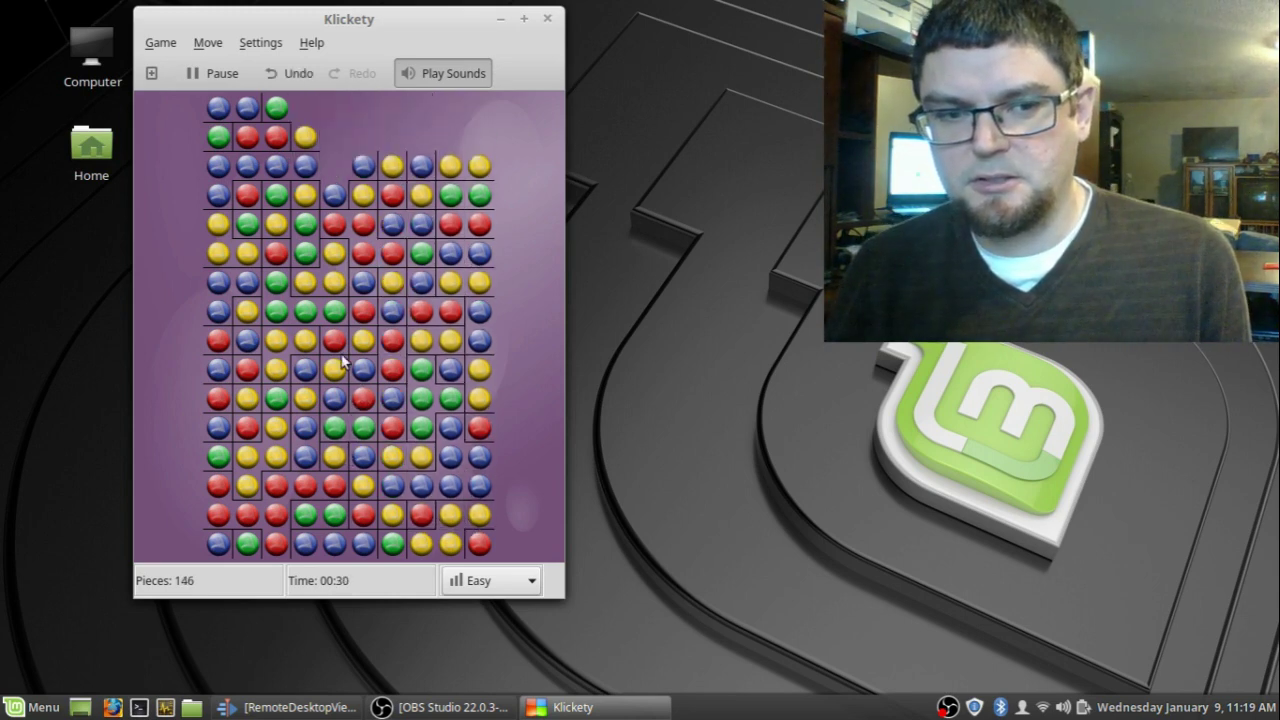
click(285, 352)
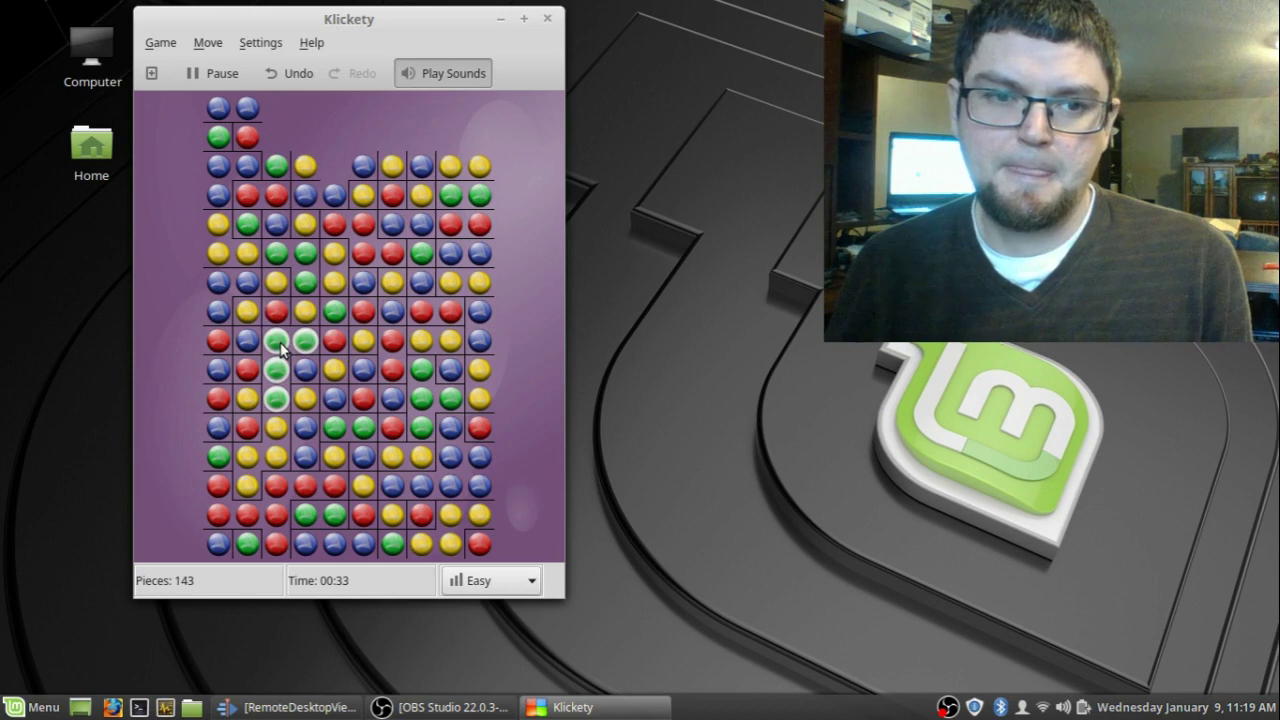
click(305, 354)
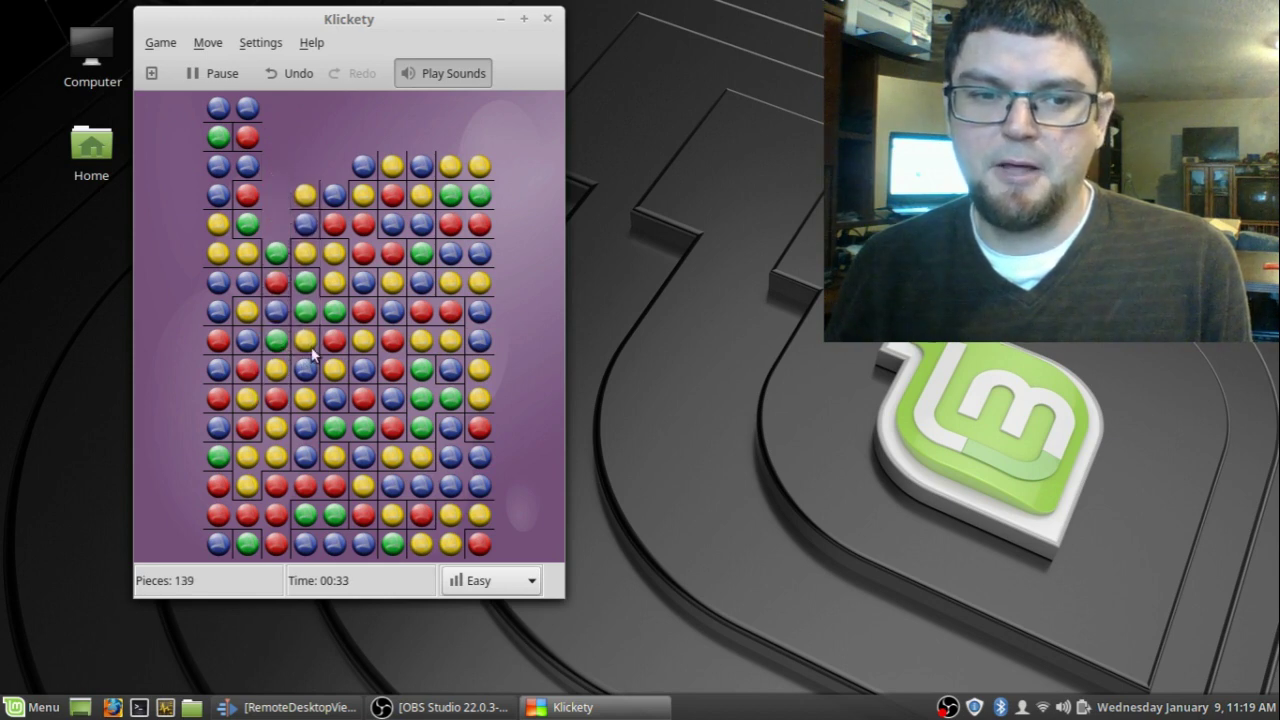
click(362, 425)
click(322, 440)
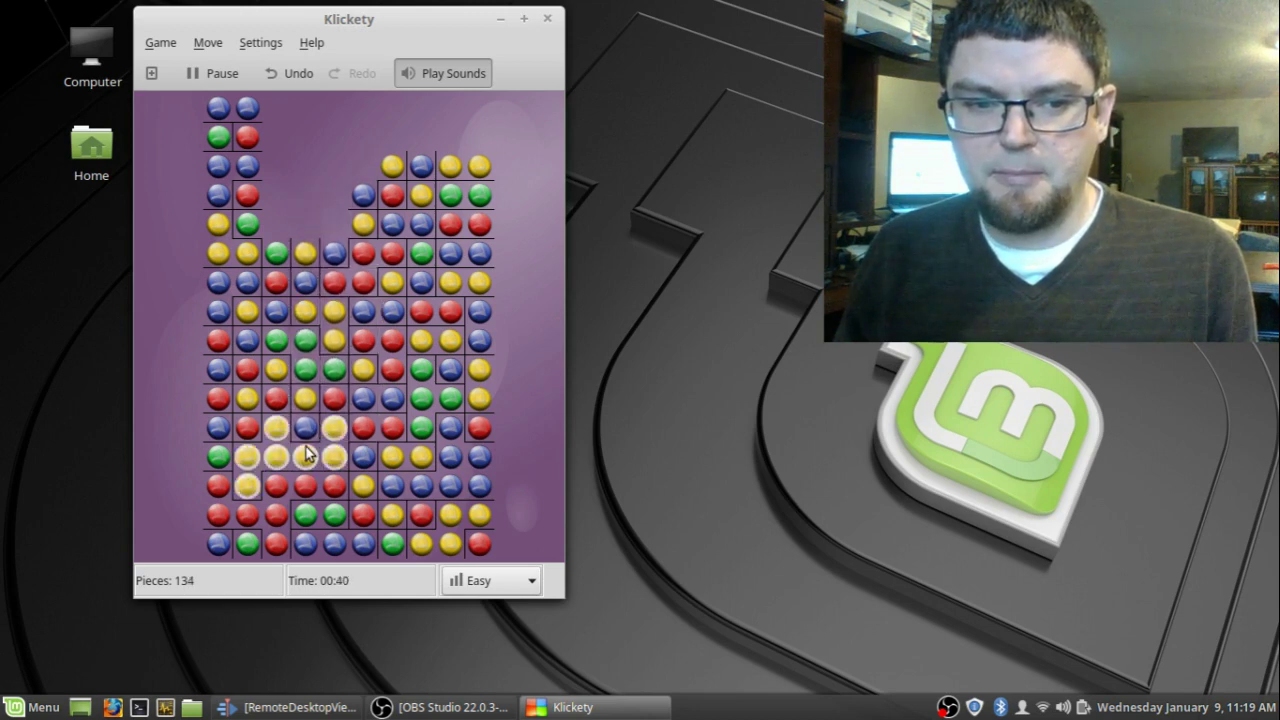
click(307, 484)
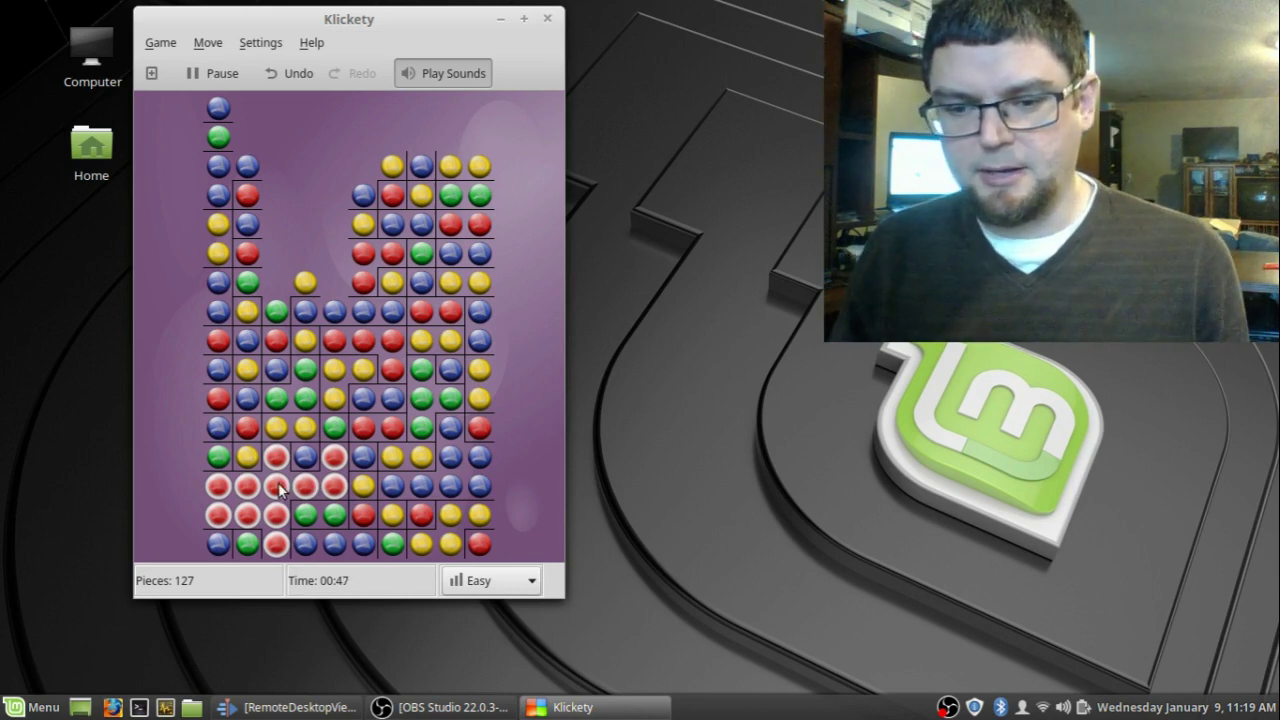
click(279, 488)
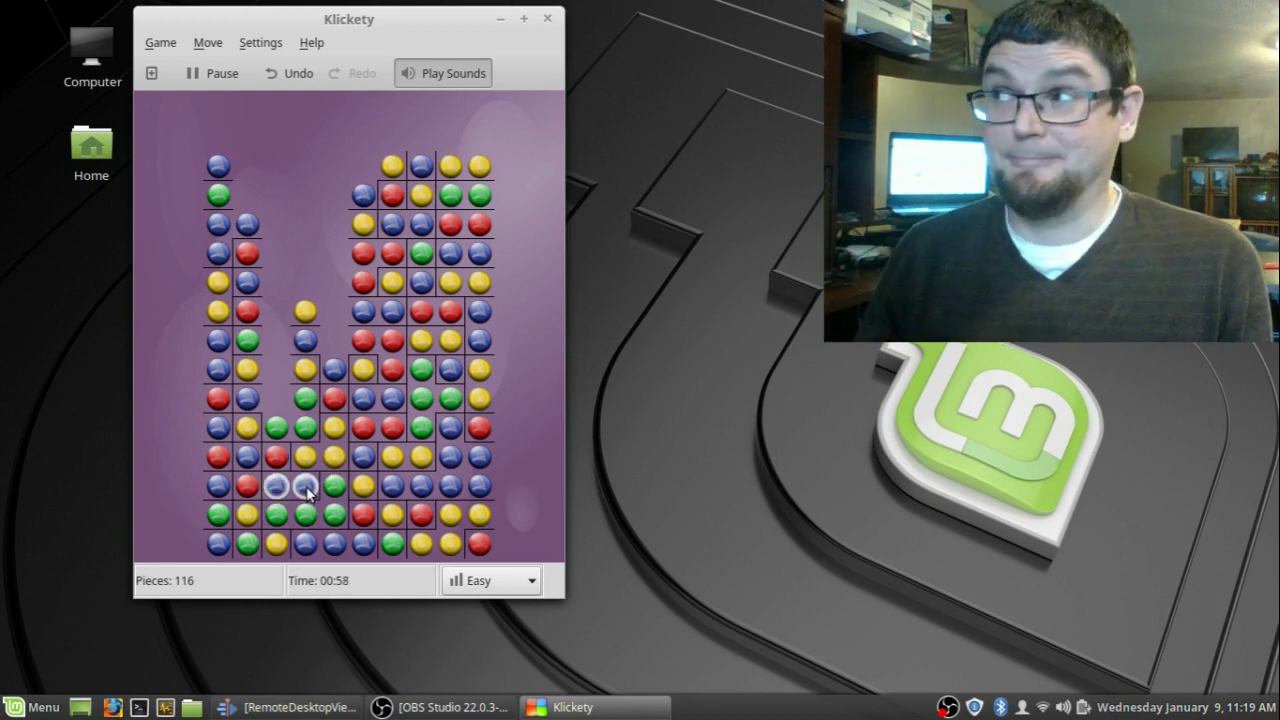
Clear further green, yellow, blue and red groups along the bottom until 71 pieces remain.
click(435, 400)
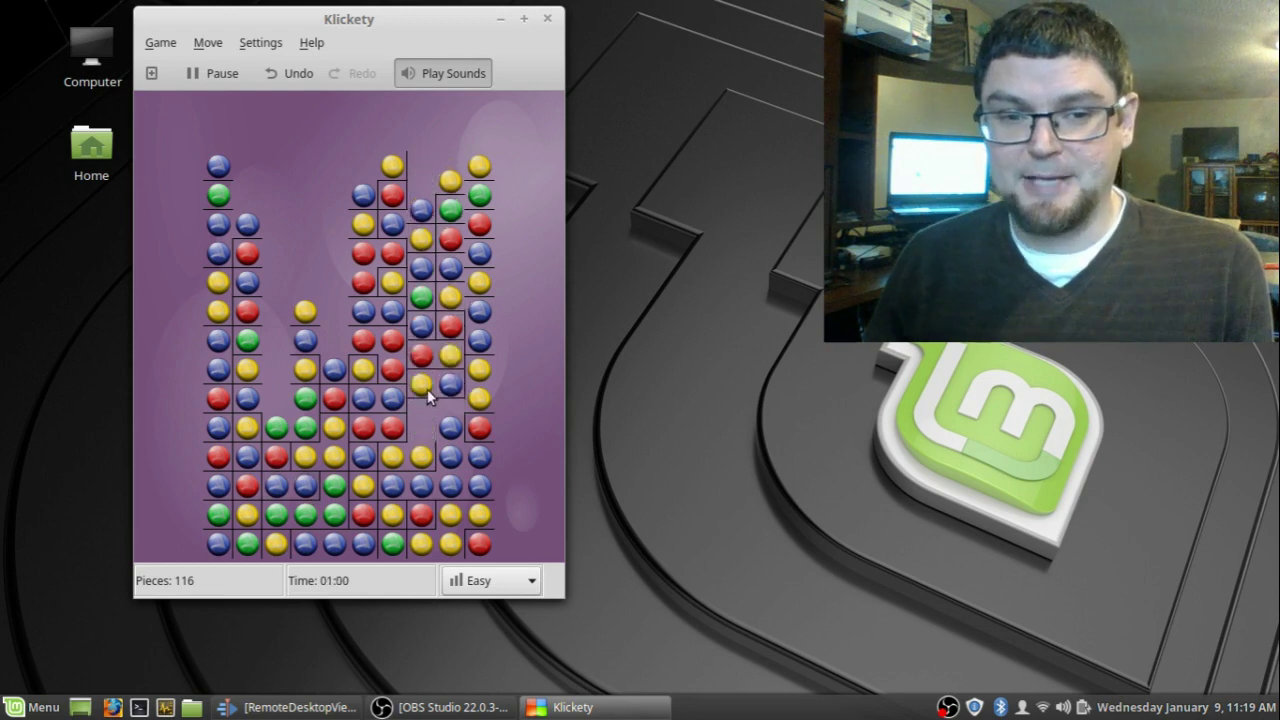
click(423, 450)
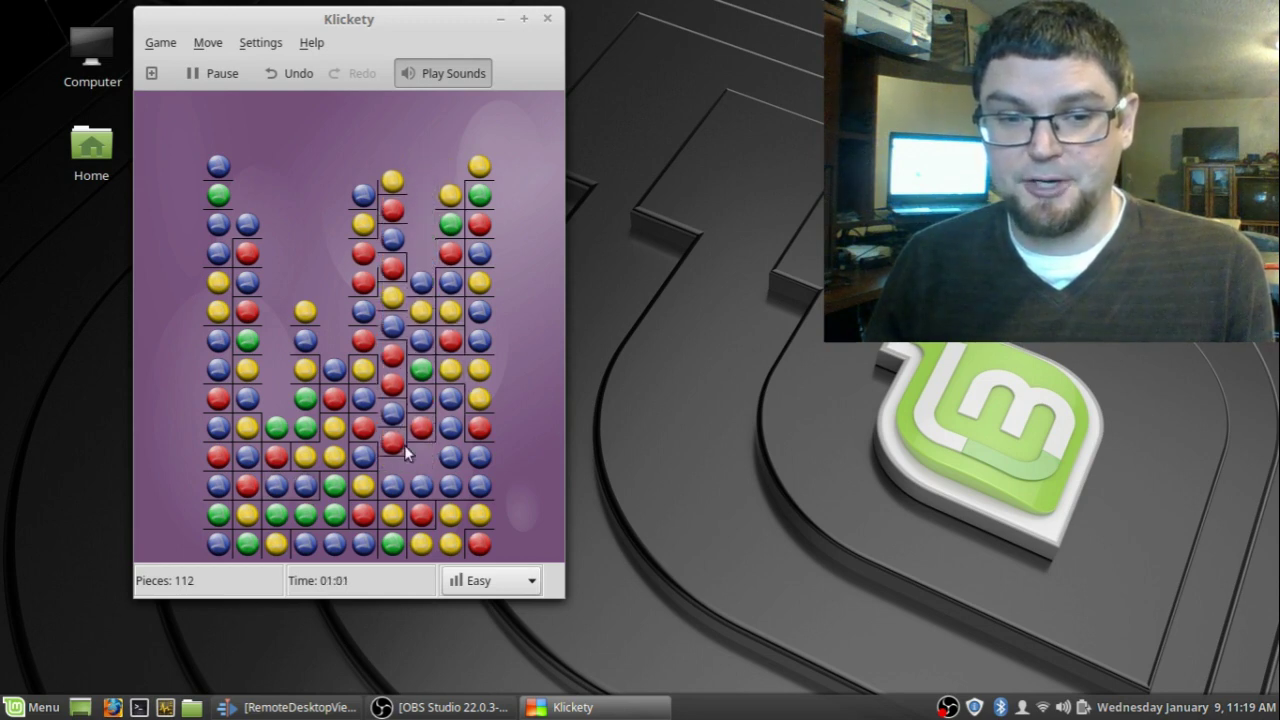
click(323, 460)
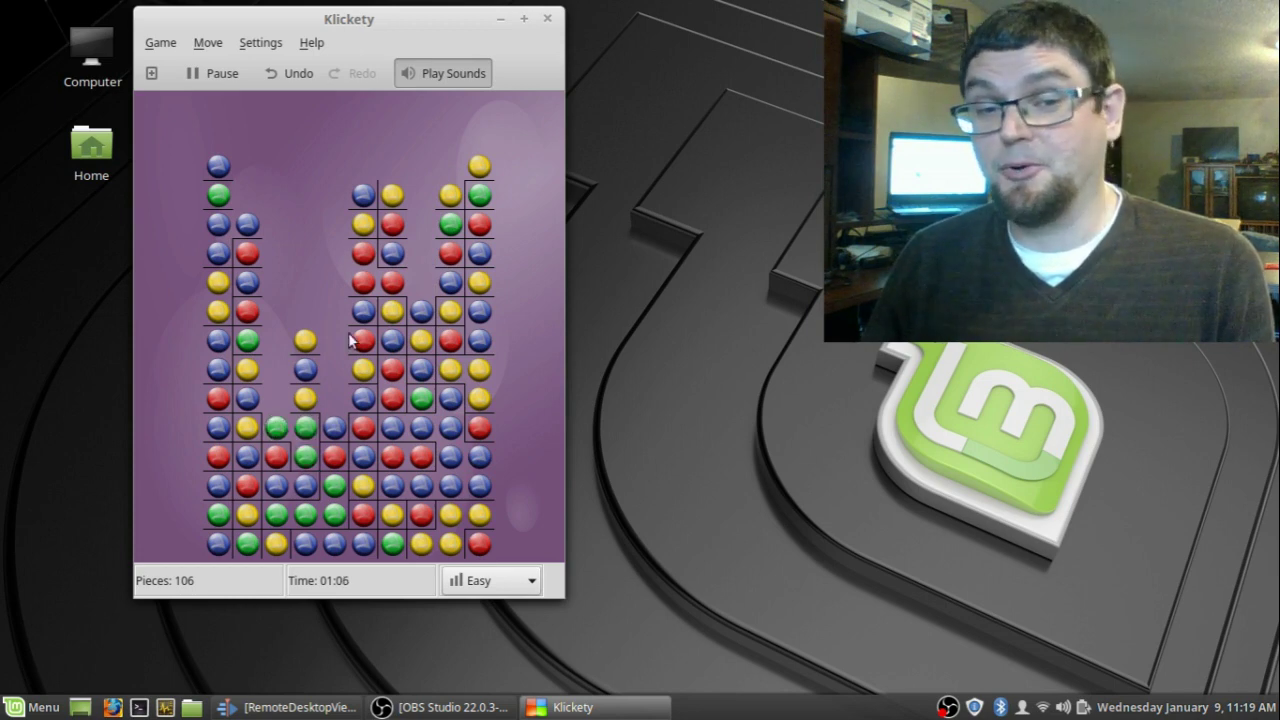
click(450, 472)
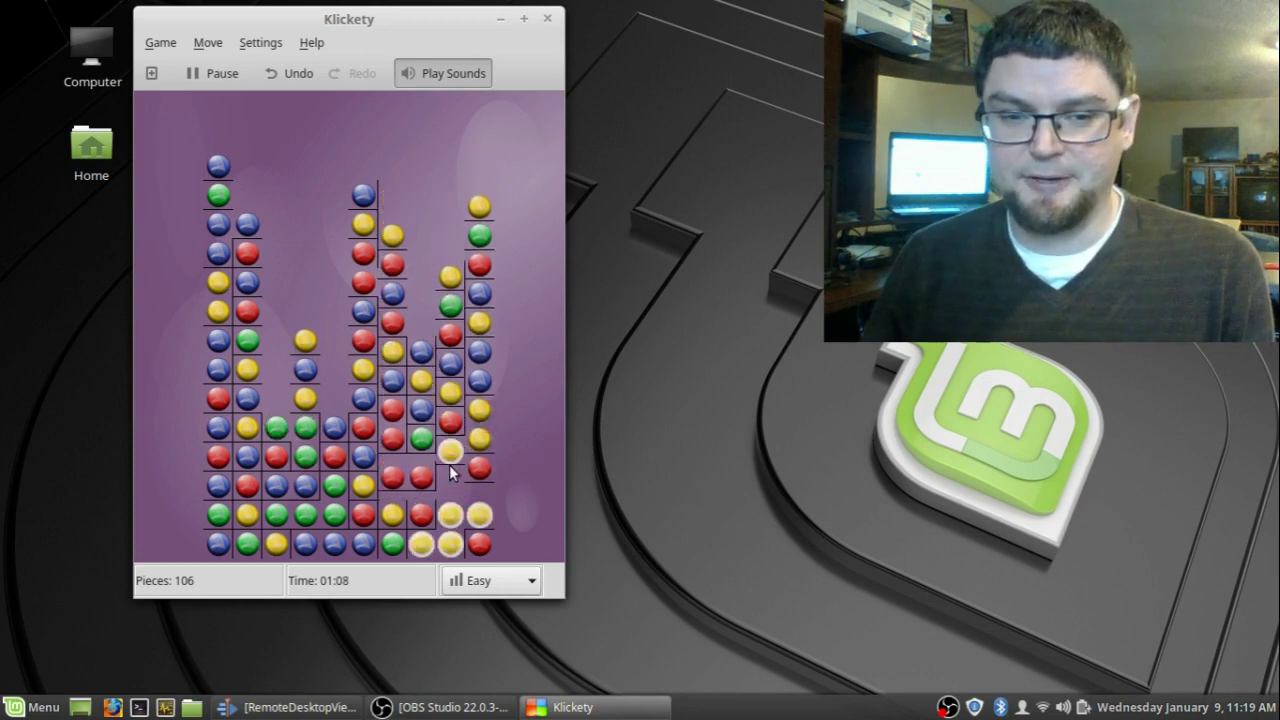
click(453, 538)
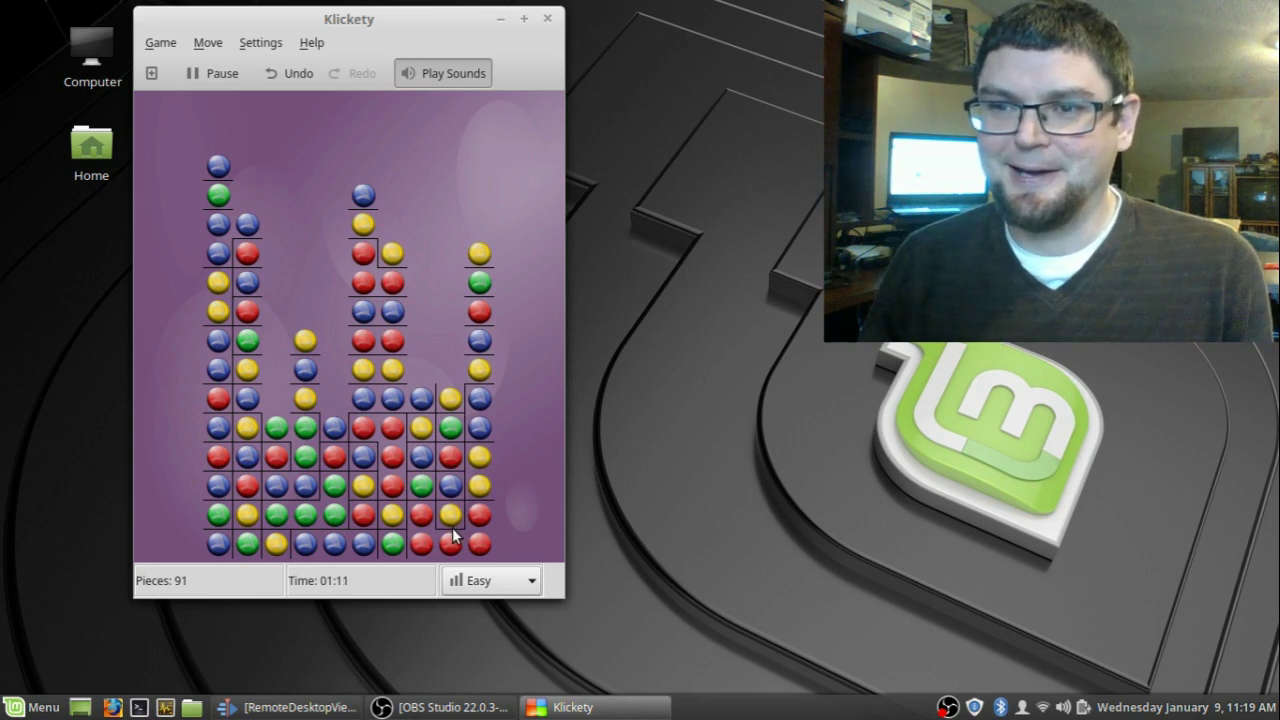
click(453, 548)
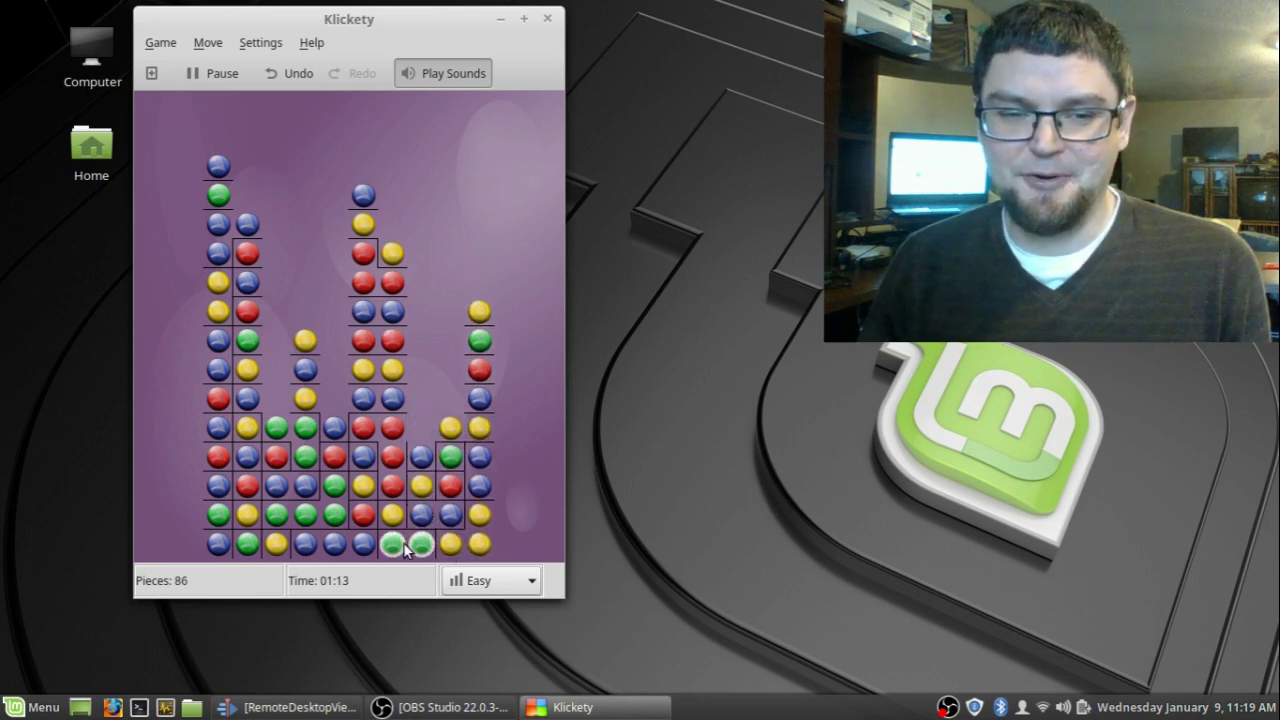
click(410, 544)
click(320, 518)
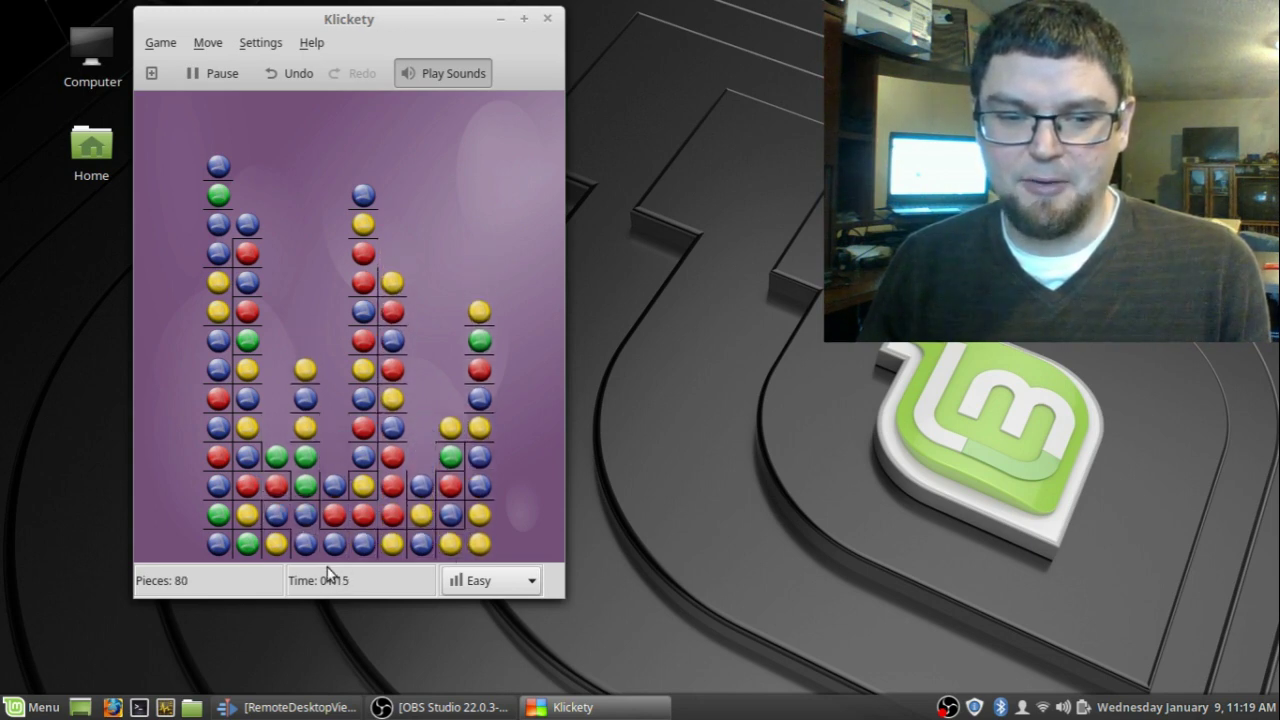
click(329, 552)
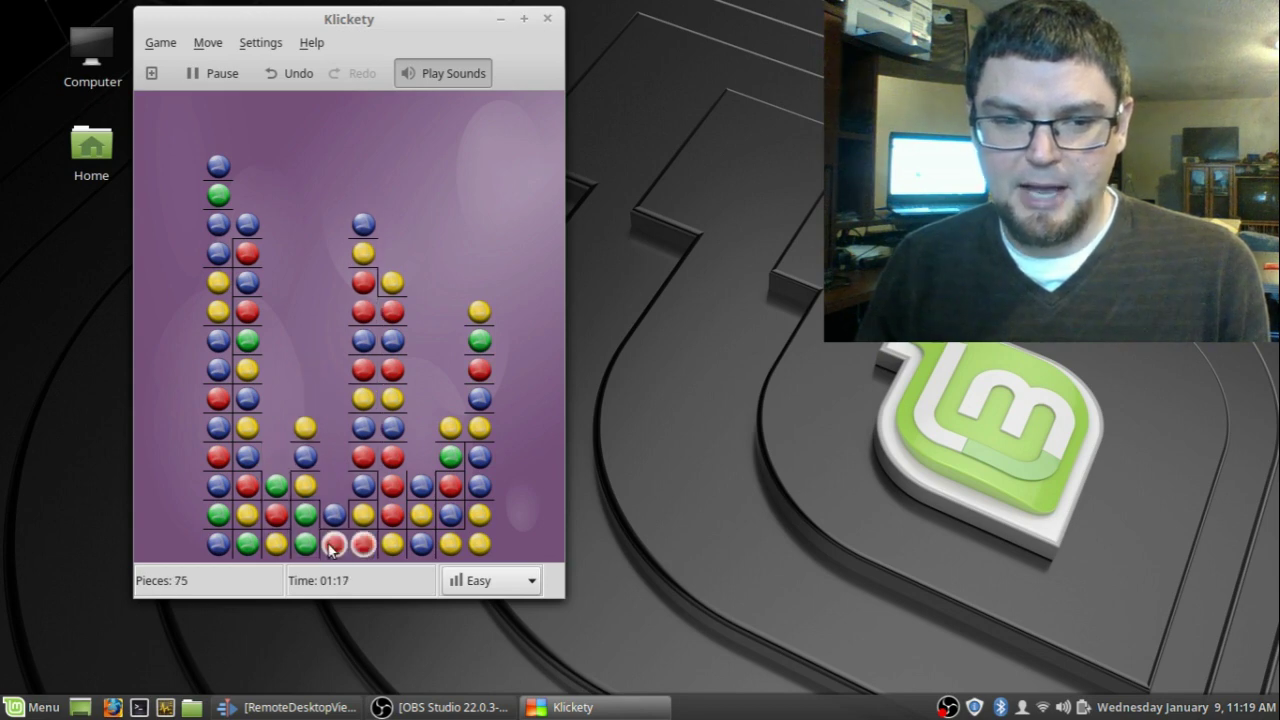
click(340, 548)
click(386, 554)
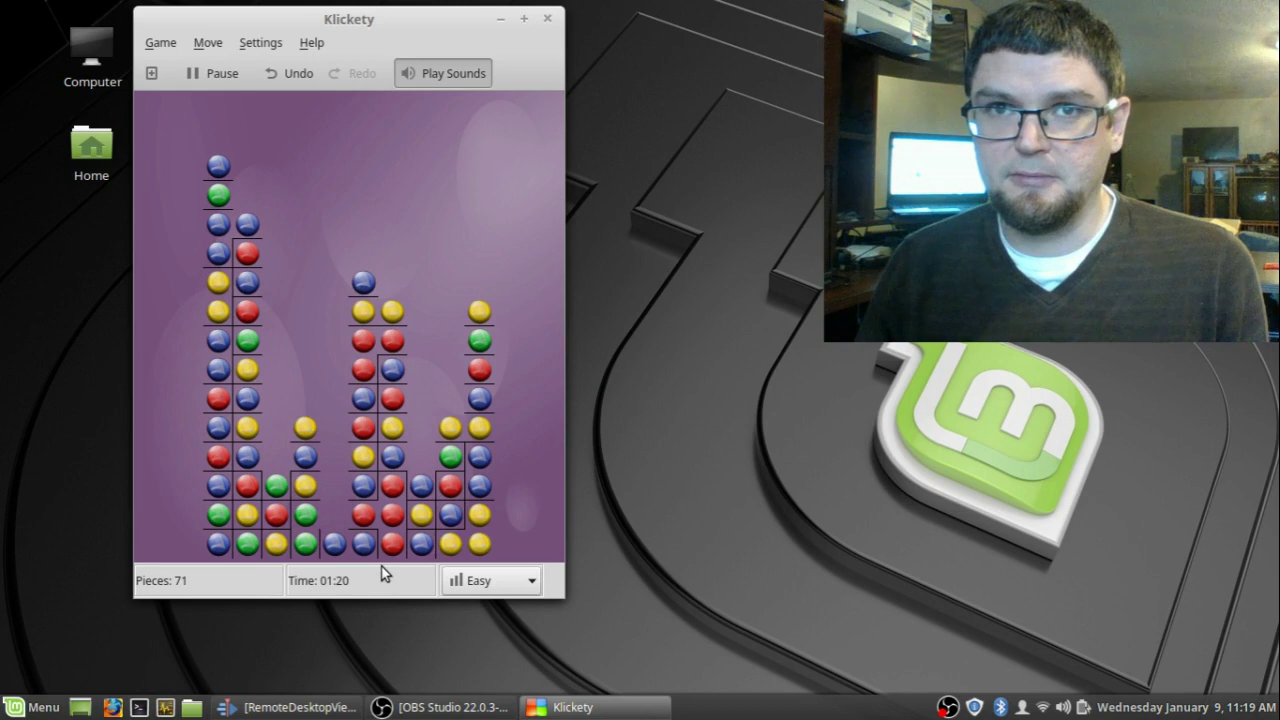
Show the Cinnamon menu's Internet category listing KRDC, X11VNC Server and HexChat.
click(35, 707)
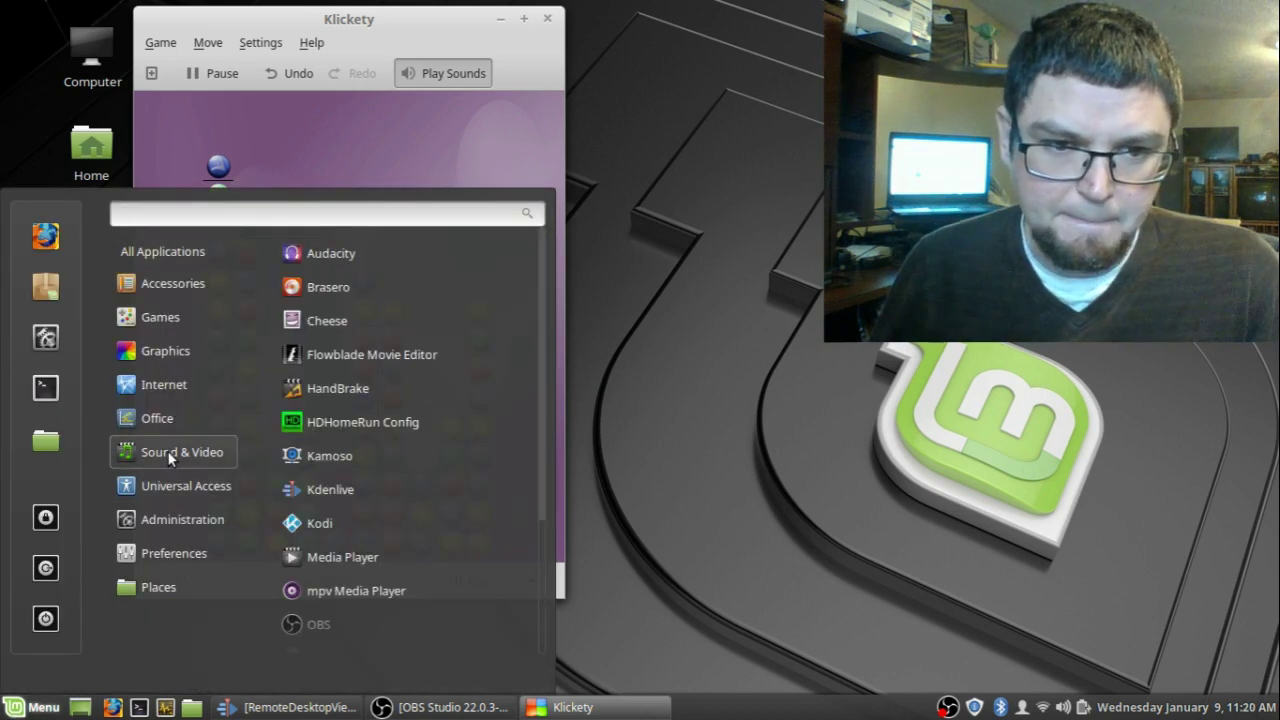
mouse_move(171, 386)
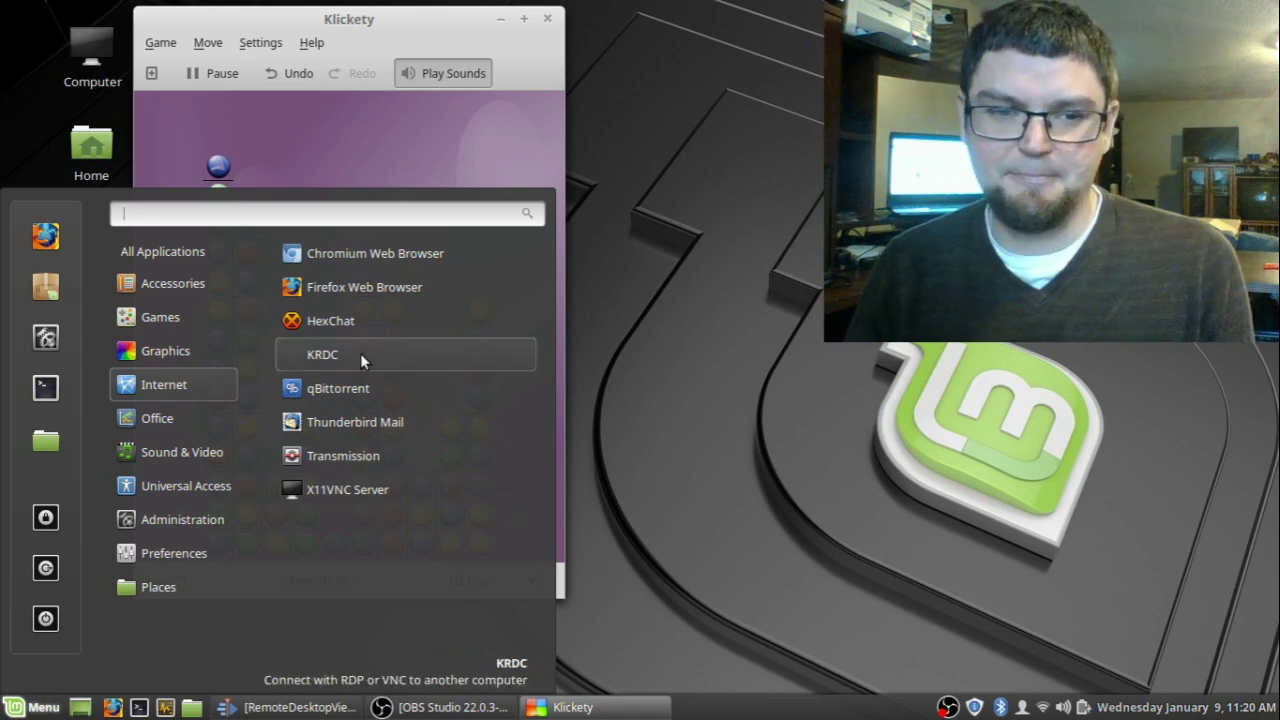
click(320, 355)
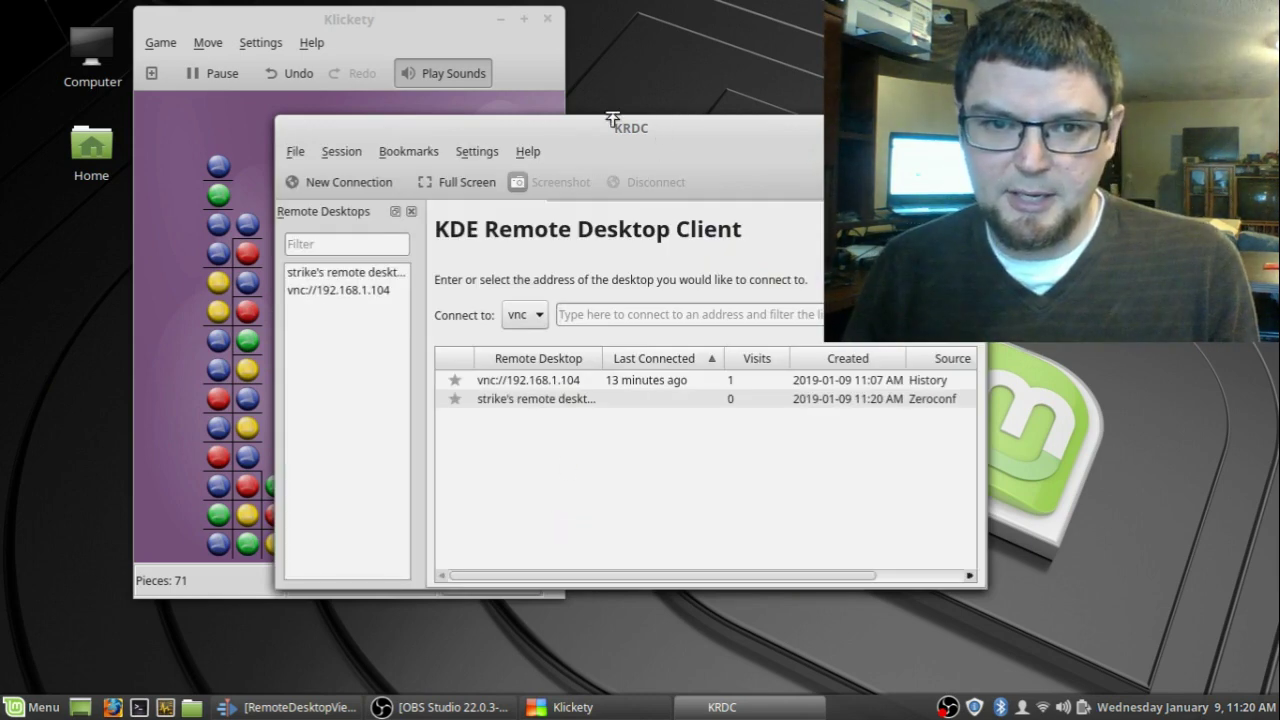
drag(615, 133, 535, 90)
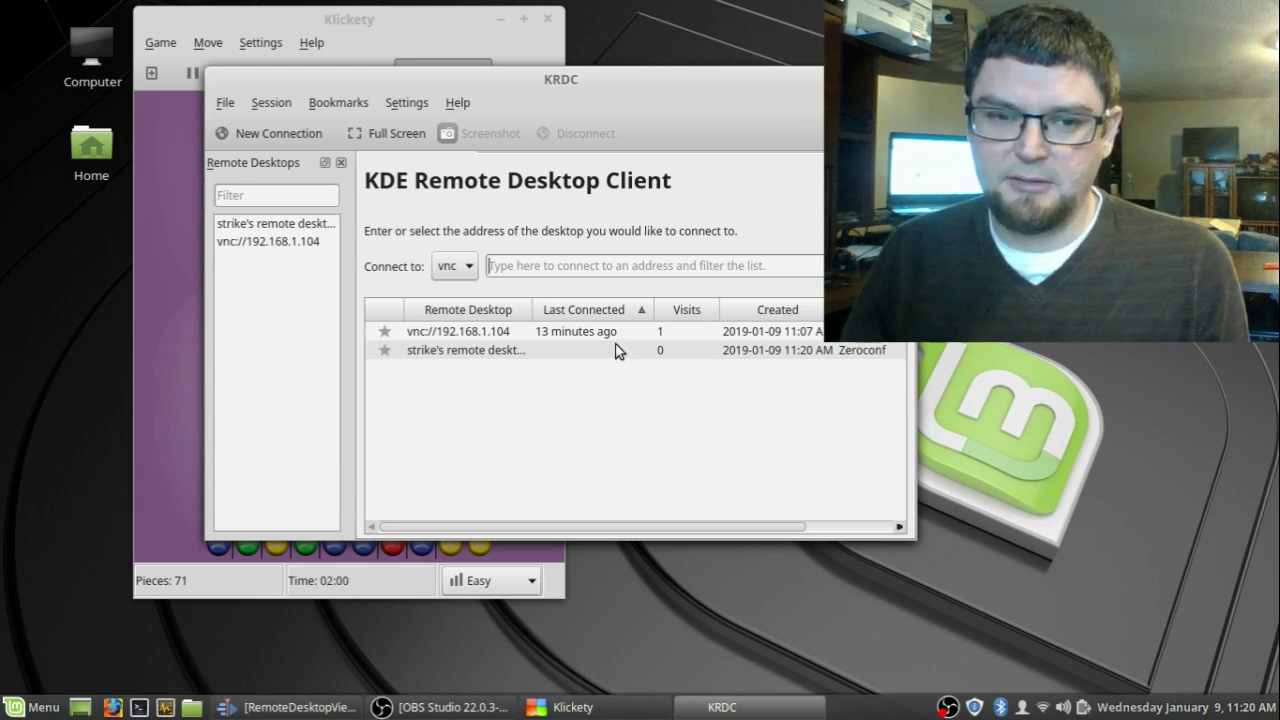
click(486, 338)
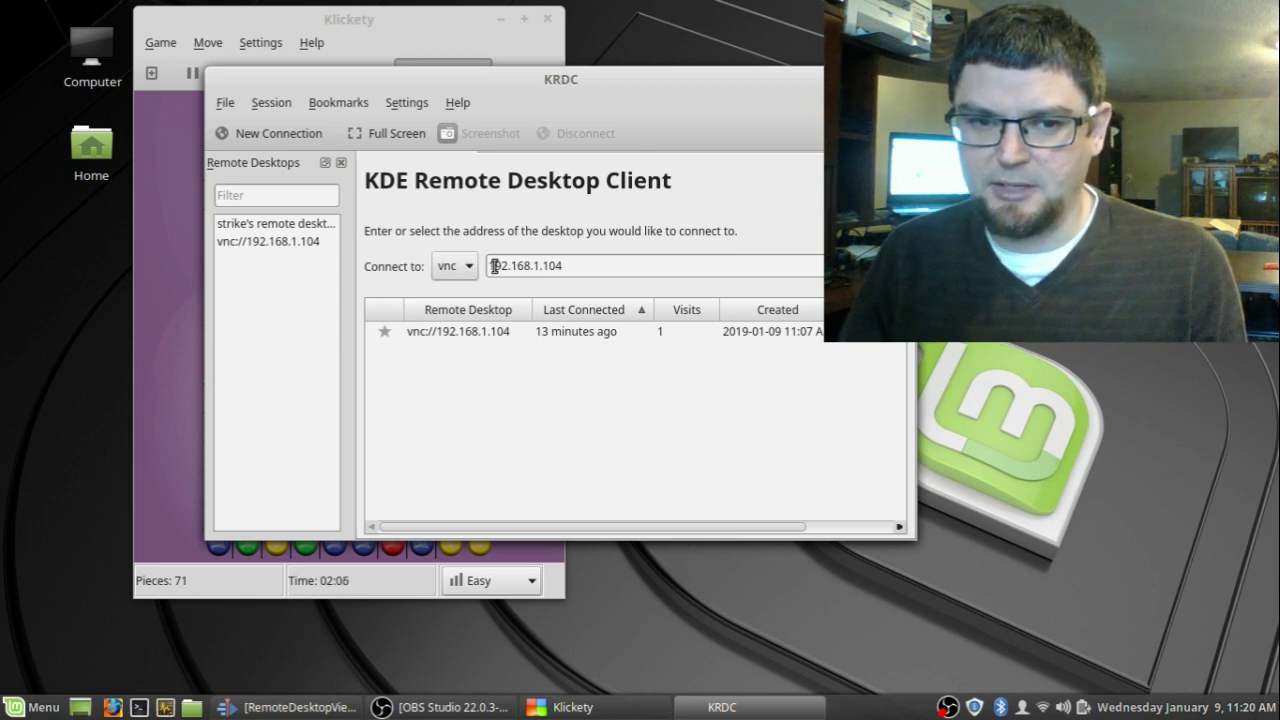
drag(493, 266, 557, 272)
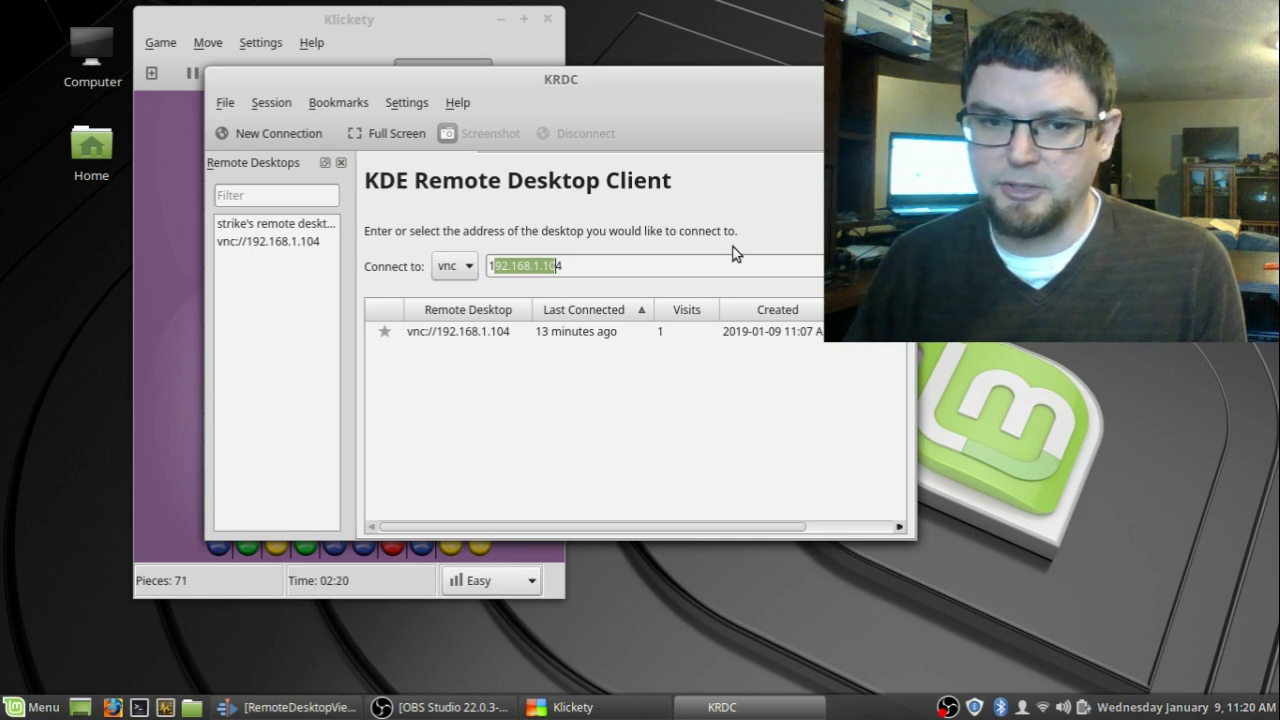
click(899, 79)
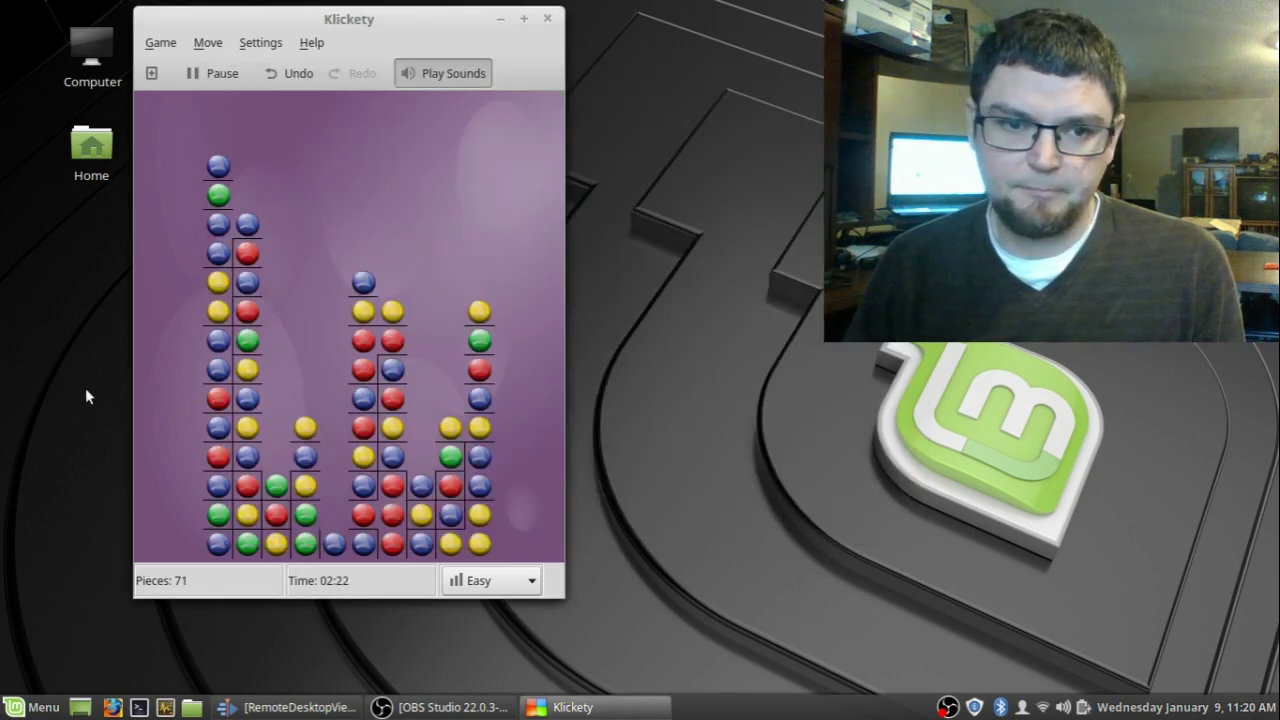
Clear blue, red, yellow and green groups mostly along the bottom until 36 pieces remain.
click(363, 540)
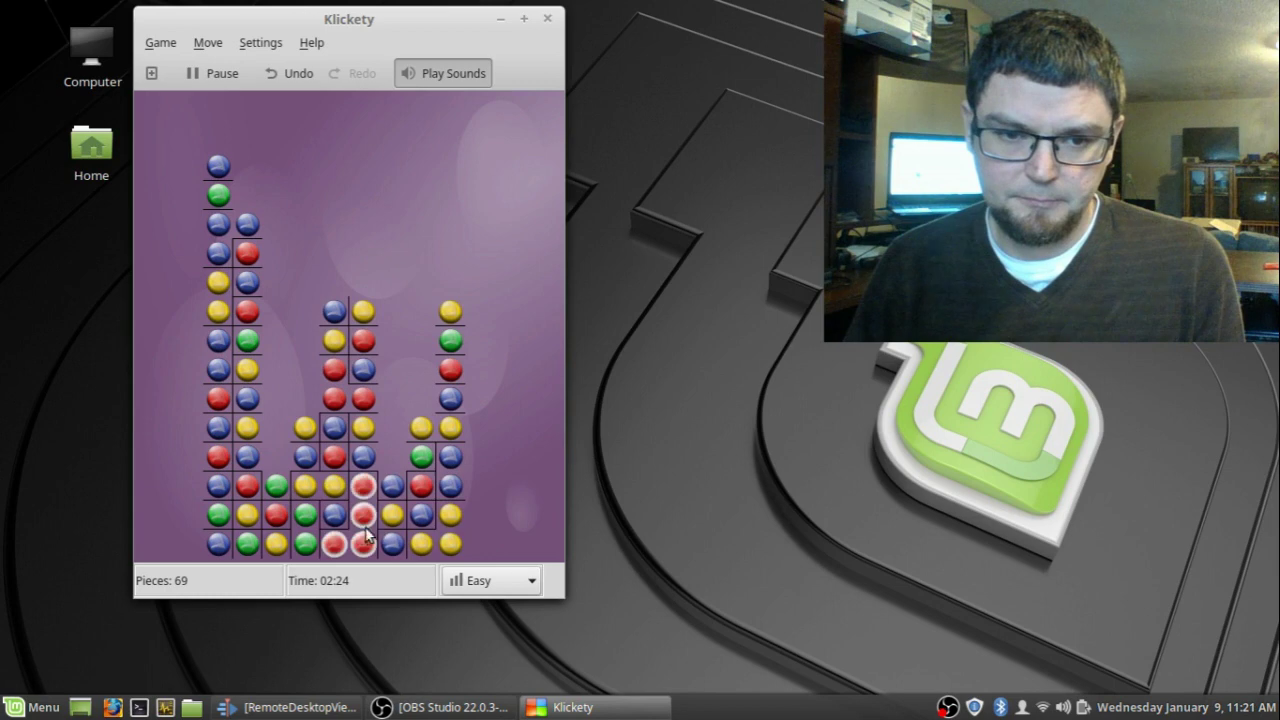
click(365, 537)
click(375, 540)
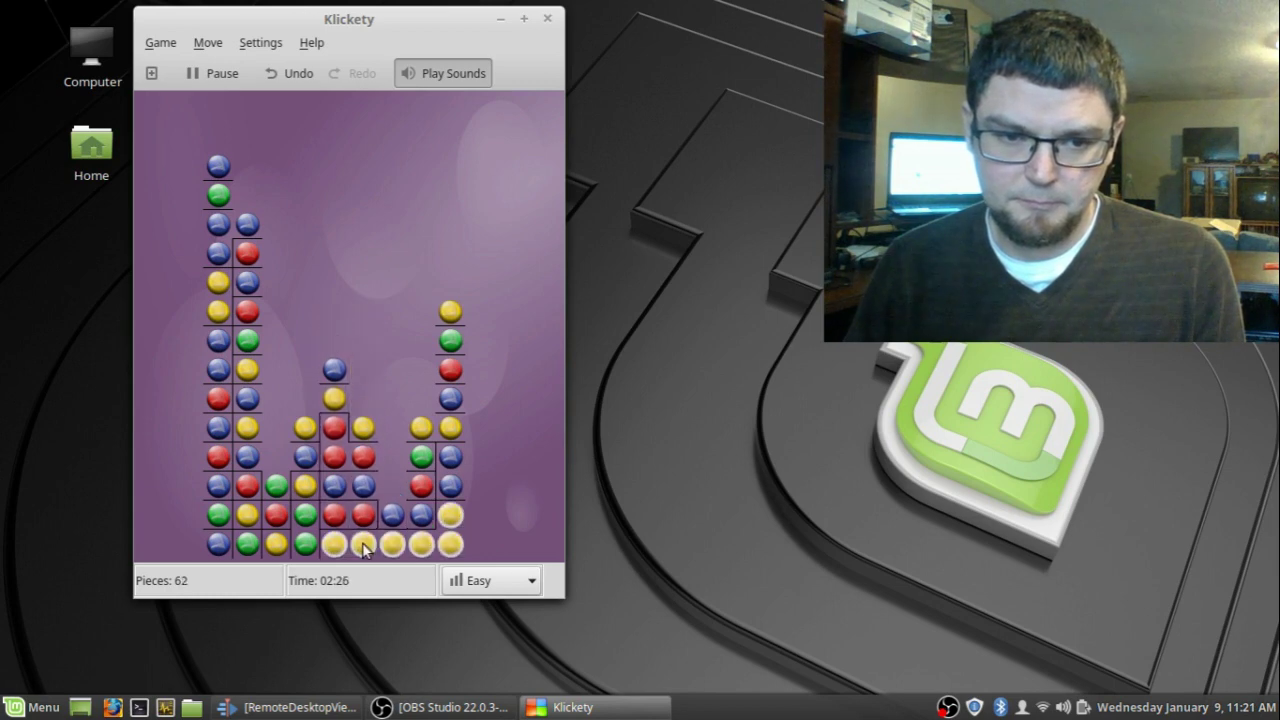
click(362, 542)
click(409, 545)
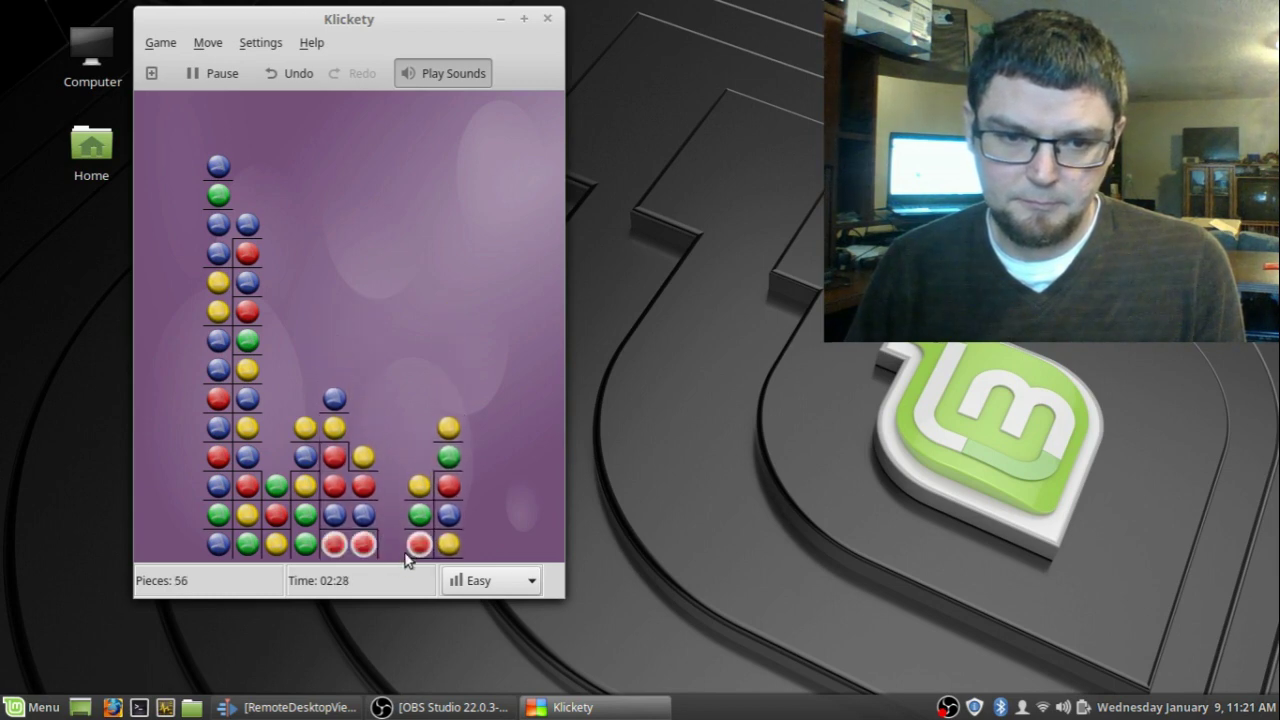
click(331, 550)
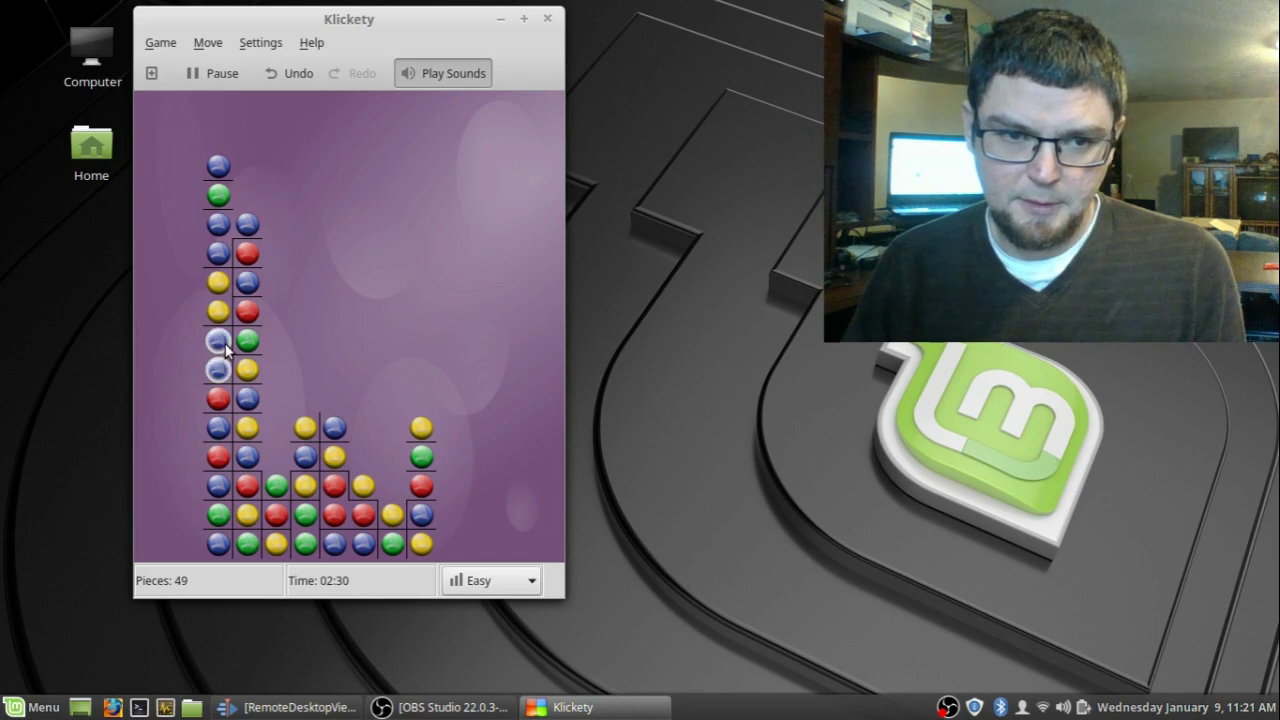
click(225, 348)
click(335, 520)
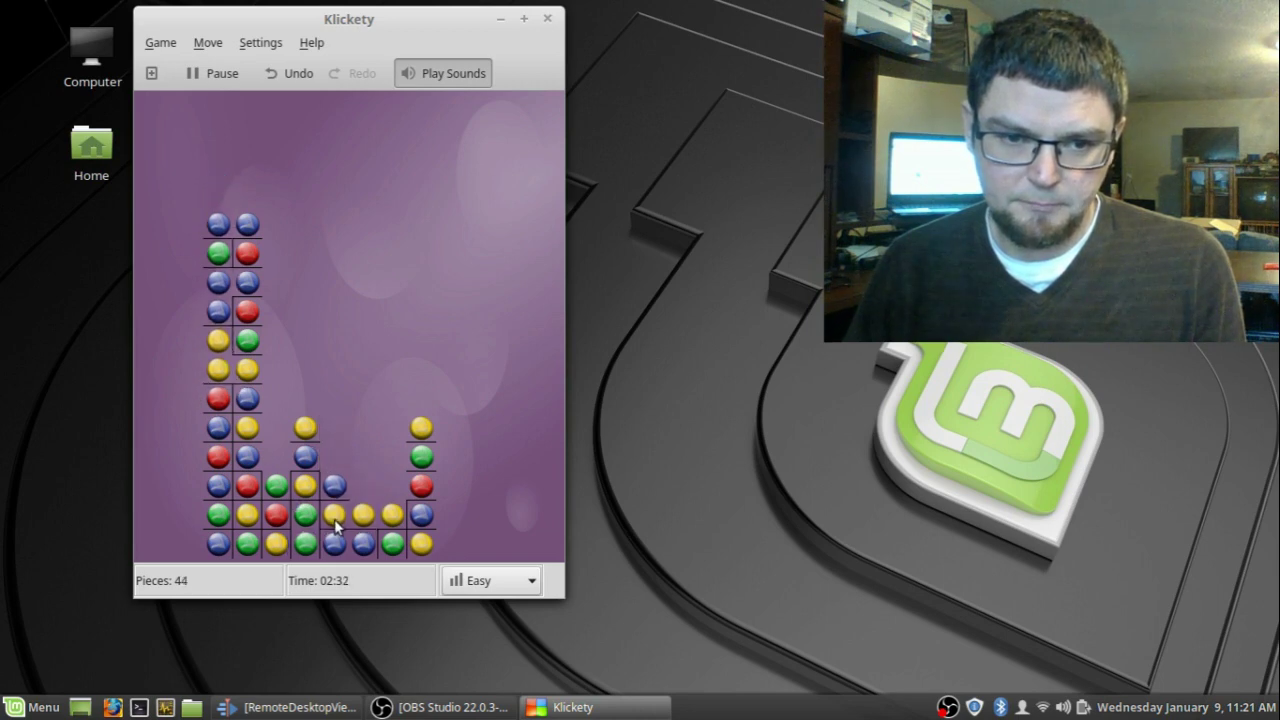
click(345, 538)
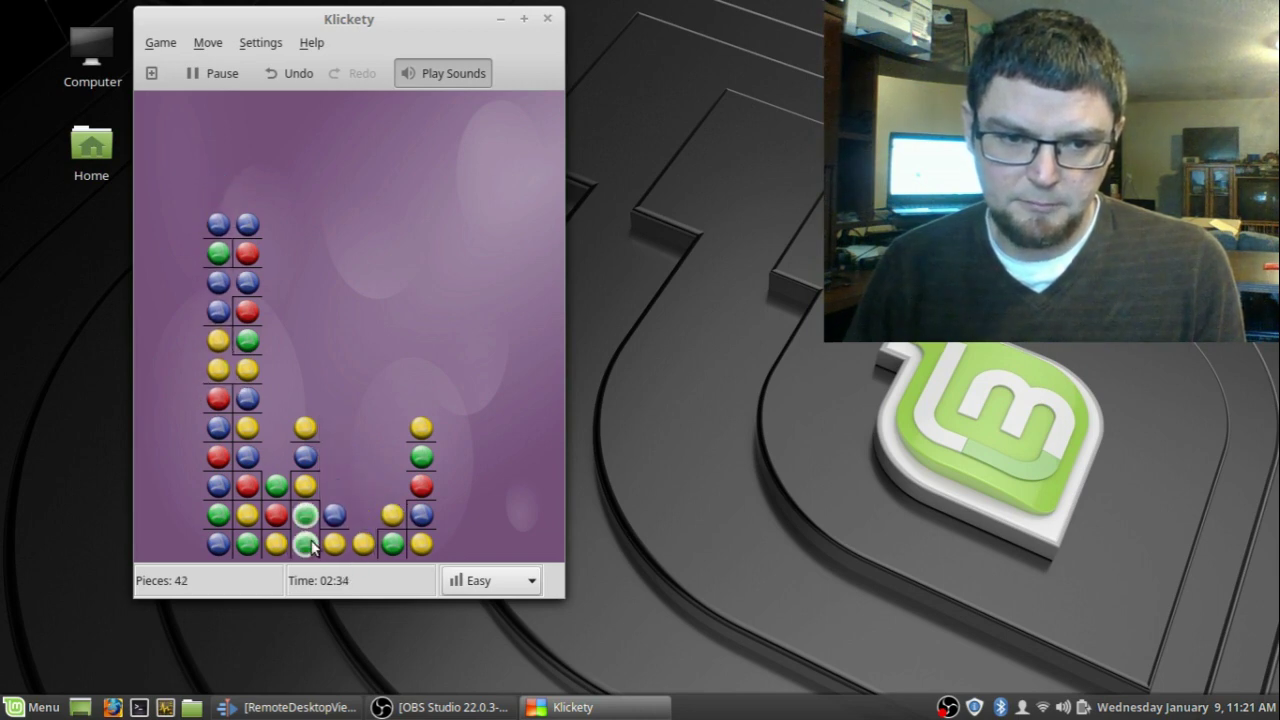
click(312, 545)
click(322, 548)
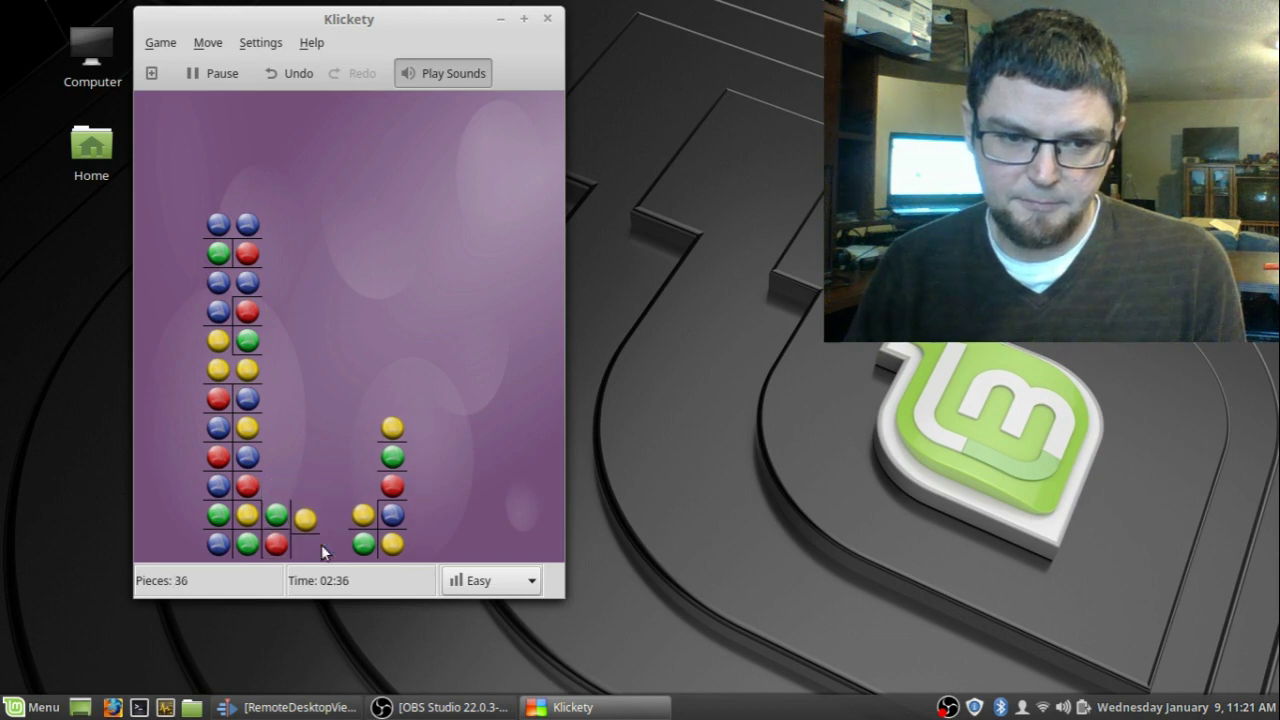